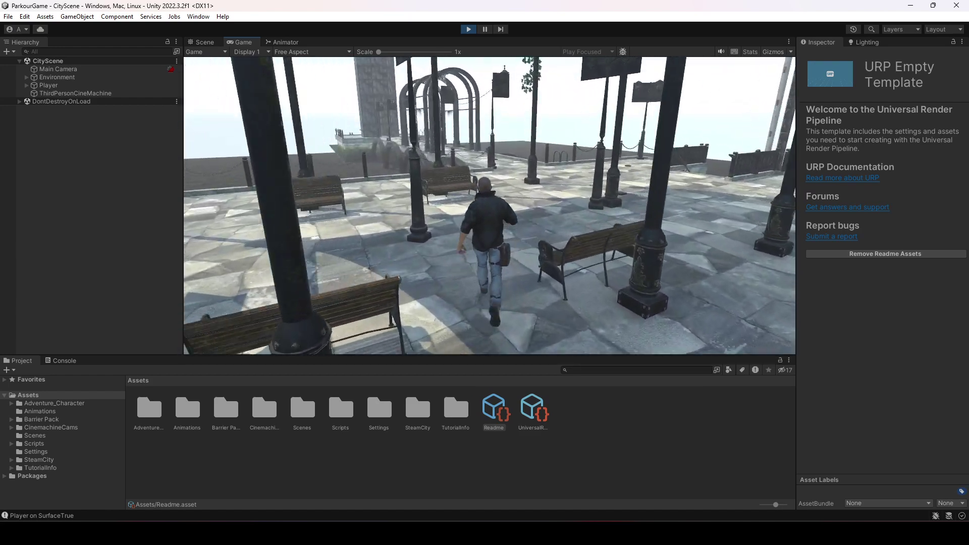
Run the character through the plaza and along the canal streets of CityScene, and end the play test.
{"action": "key", "text": "w"}
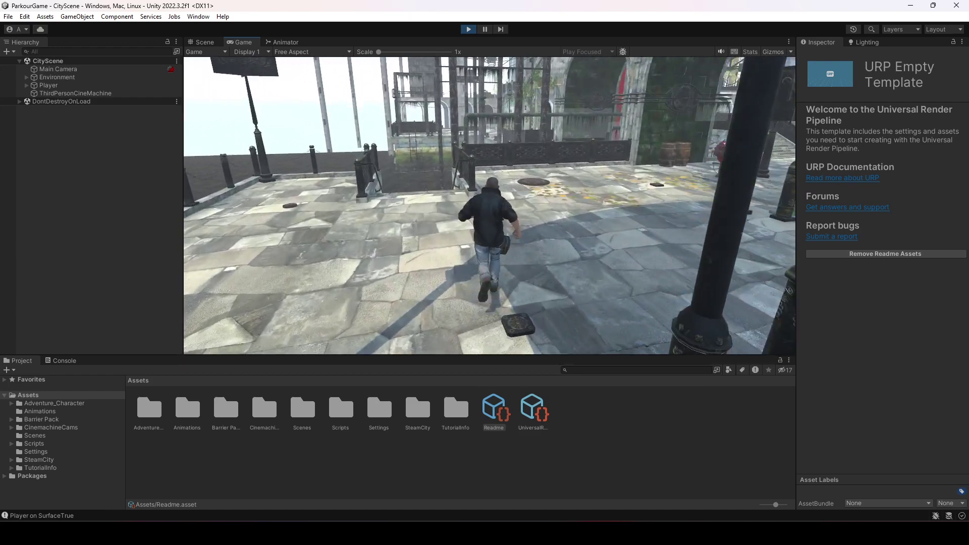
{"action": "key", "text": "w"}
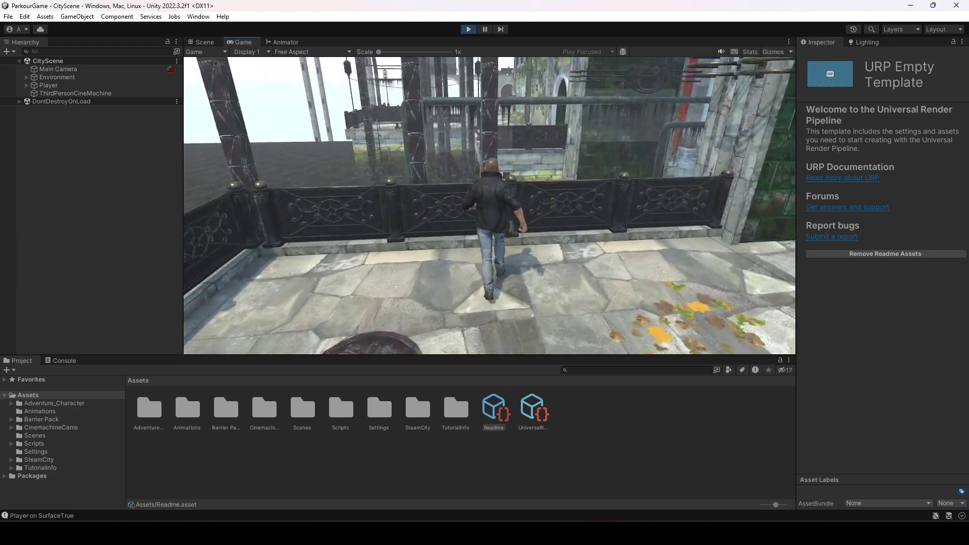
{"action": "key", "text": "w"}
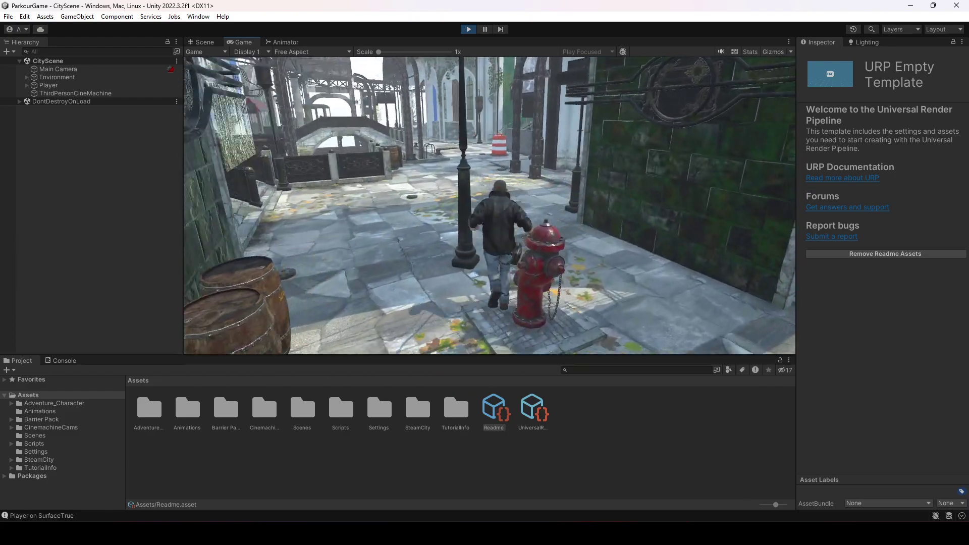
{"action": "key", "text": "w"}
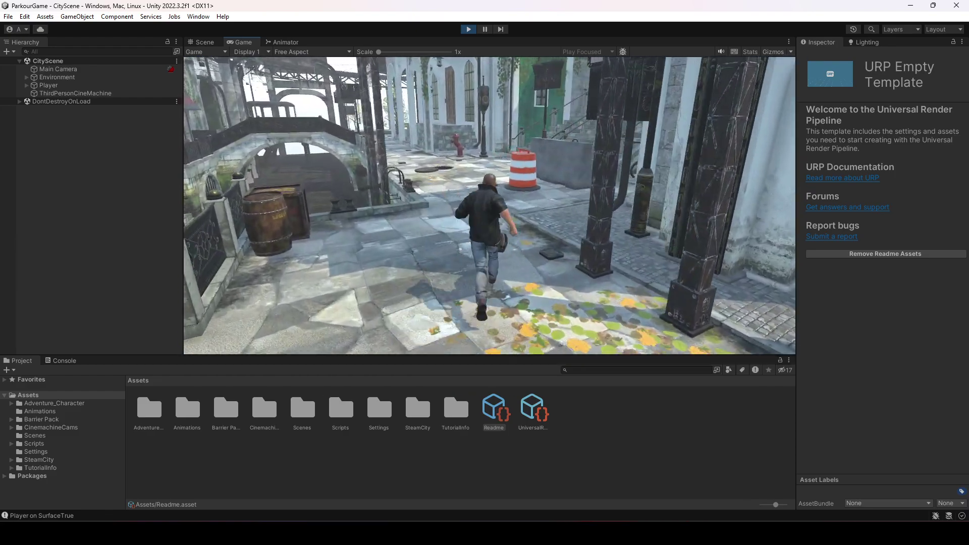
{"action": "key", "text": "w"}
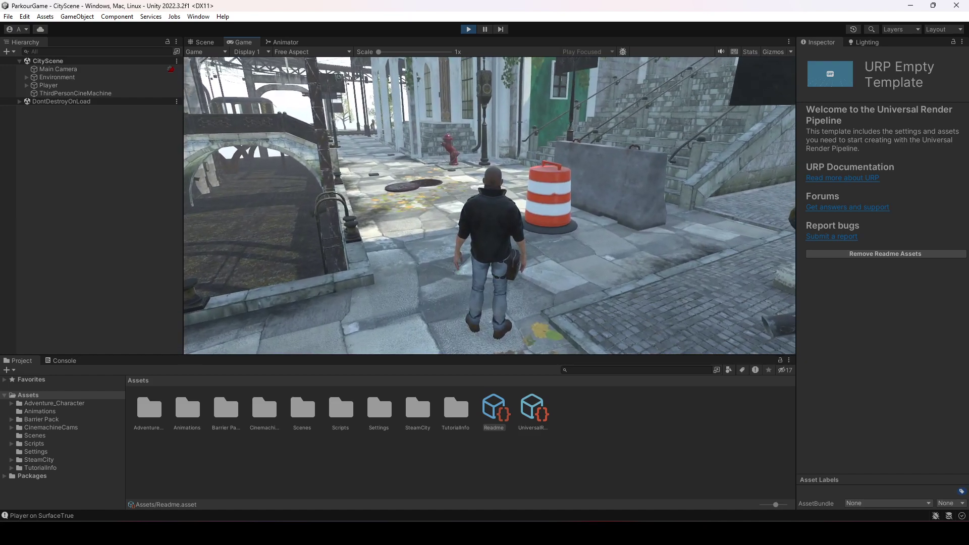
{"action": "key", "text": "w"}
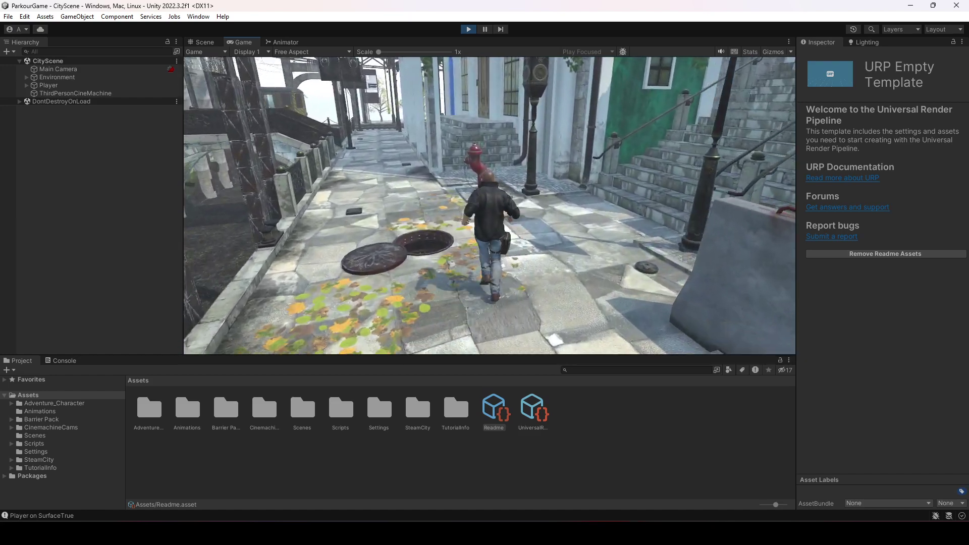
{"action": "key", "text": "w"}
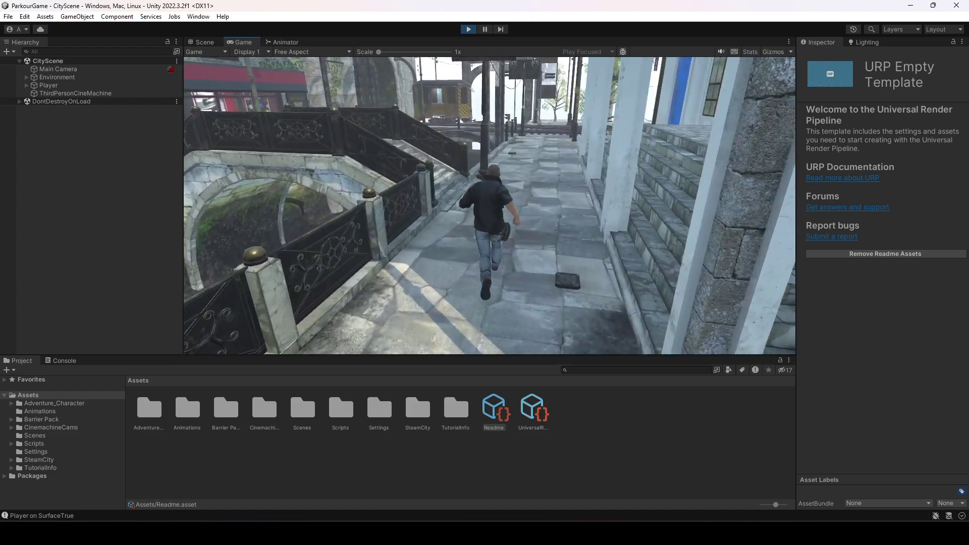
{"action": "key", "text": "w"}
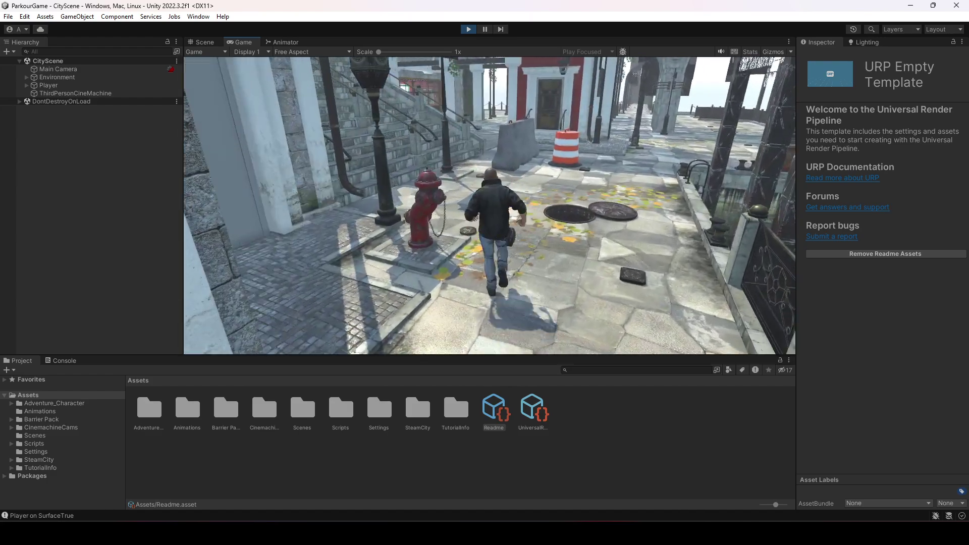
{"action": "key", "text": "w"}
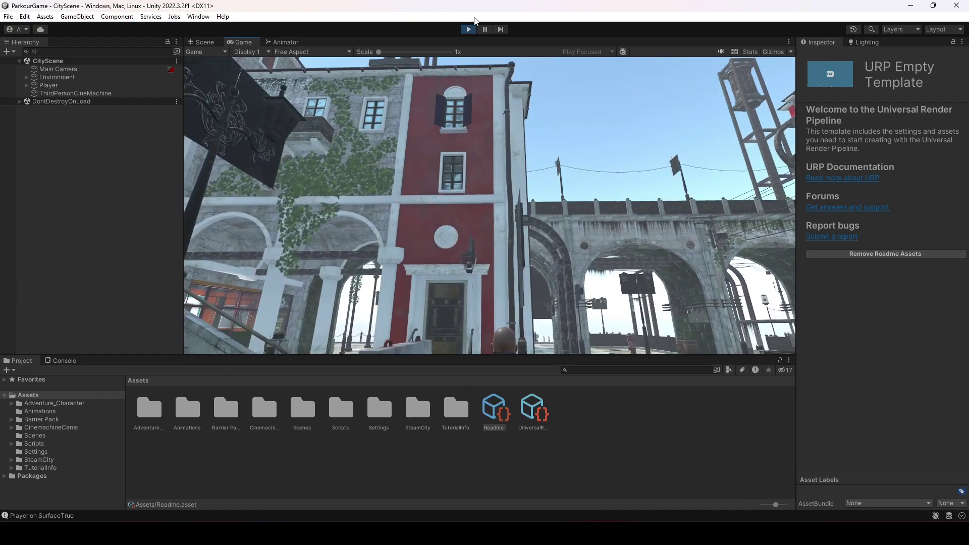
{"action": "left_click", "coordinate": [474, 29]}
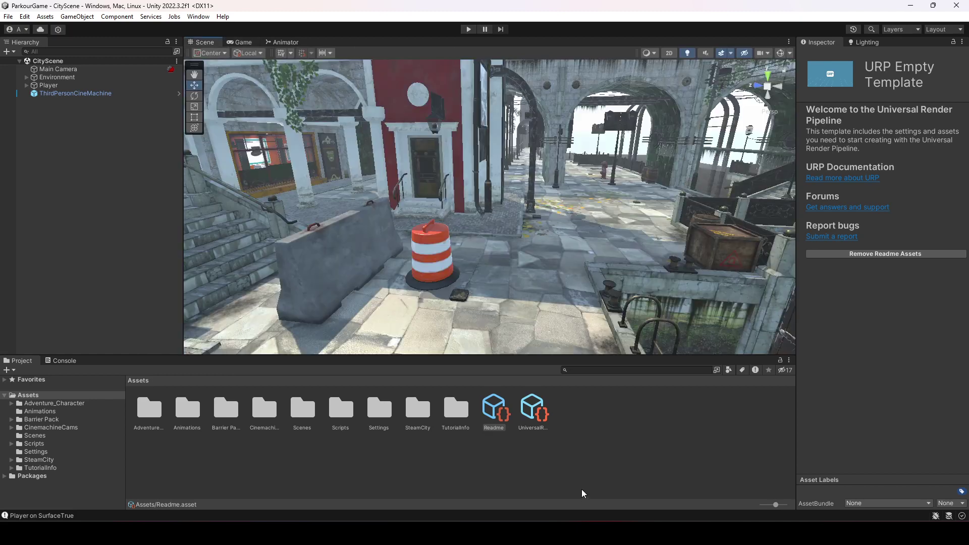
Check the fence and box sketch in Paint, and view the crate and stone railing in the Unity scene.
{"action": "key", "text": "alt+Tab"}
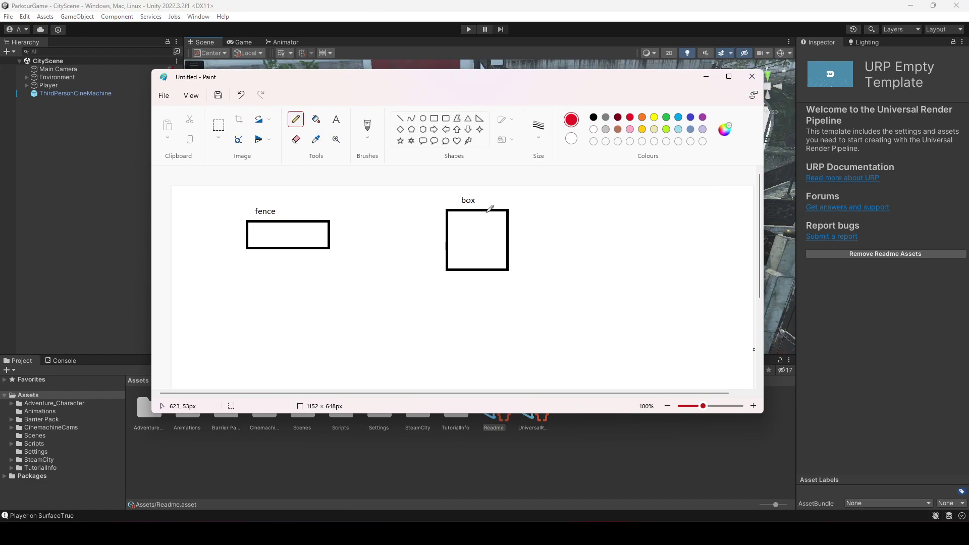
{"action": "left_click", "coordinate": [706, 76]}
{"action": "mouse_move", "coordinate": [424, 258]}
{"action": "right_mouse_down"}
{"action": "mouse_move", "coordinate": [497, 236]}
{"action": "mouse_move", "coordinate": [501, 259]}
{"action": "mouse_move", "coordinate": [491, 230]}
{"action": "mouse_move", "coordinate": [298, 252]}
{"action": "mouse_move", "coordinate": [409, 252]}
{"action": "mouse_move", "coordinate": [423, 274]}
{"action": "mouse_move", "coordinate": [662, 229]}
{"action": "mouse_move", "coordinate": [535, 257]}
{"action": "mouse_move", "coordinate": [580, 469]}
{"action": "mouse_move", "coordinate": [575, 513]}
{"action": "right_mouse_up"}
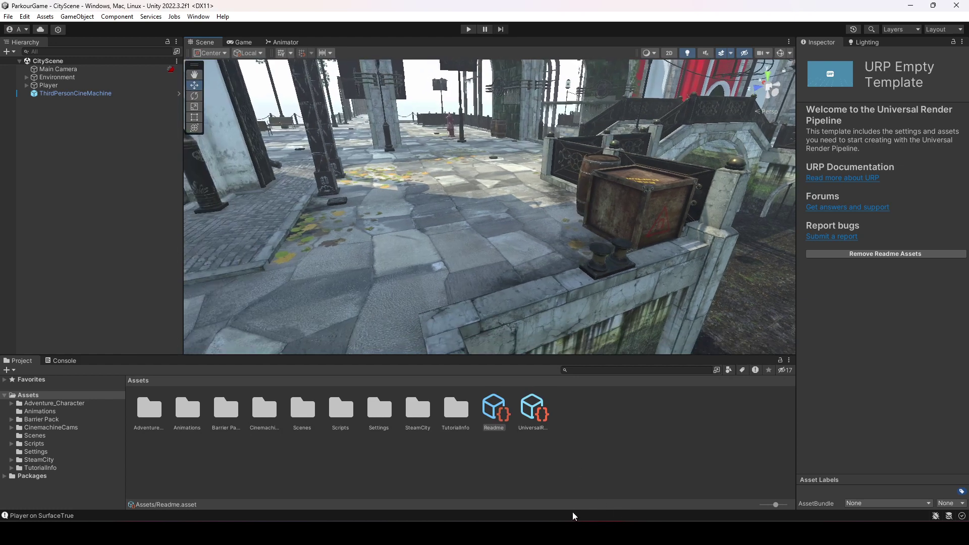
In the Paint sketch, draw red upward arrows pointing at the undersides of the fence and box rectangles.
{"action": "left_click", "coordinate": [573, 530]}
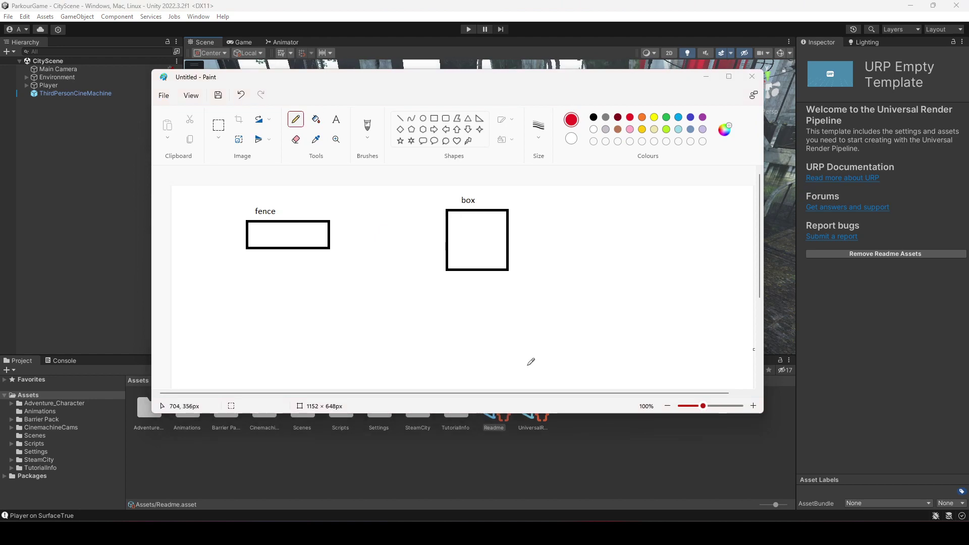
{"action": "key", "text": "alt+Tab"}
{"action": "mouse_move", "coordinate": [276, 303]}
{"action": "left_mouse_down"}
{"action": "mouse_move", "coordinate": [276, 253]}
{"action": "mouse_move", "coordinate": [288, 262]}
{"action": "left_mouse_up"}
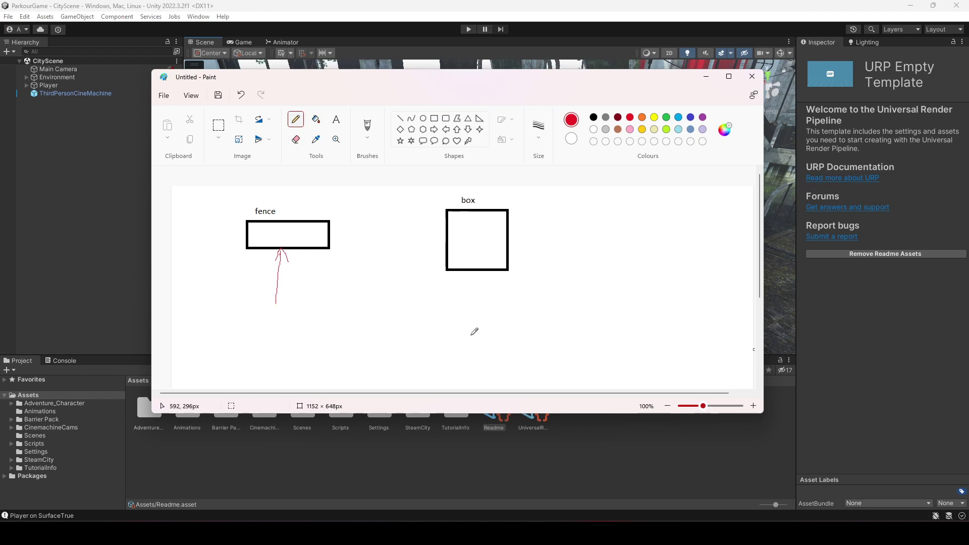
{"action": "mouse_move", "coordinate": [470, 335]}
{"action": "left_mouse_down"}
{"action": "mouse_move", "coordinate": [479, 266]}
{"action": "mouse_move", "coordinate": [483, 286]}
{"action": "left_mouse_up"}
Switch to the browser and review the declaration, parameters and example code on Unity's Physics.Raycast documentation page.
{"action": "key", "text": "alt+Tab"}
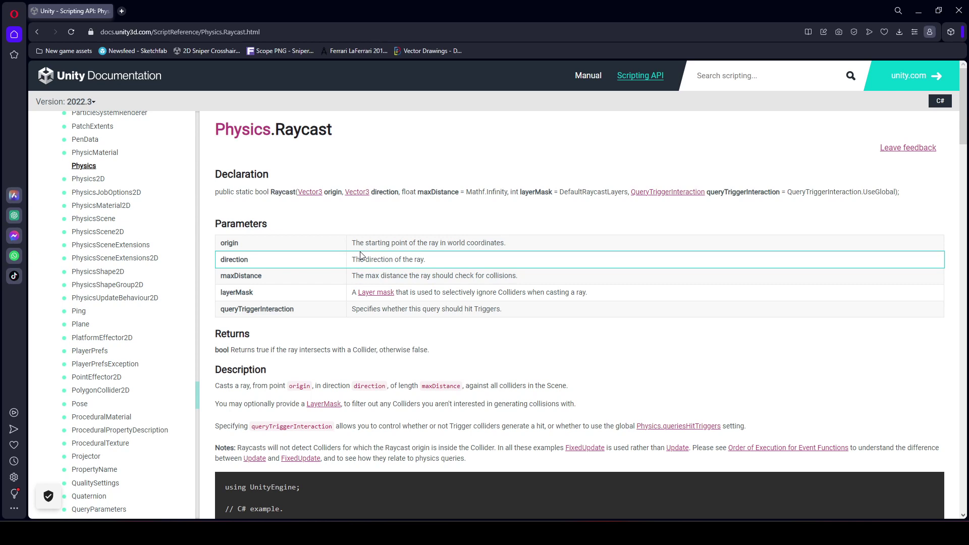
{"action": "scroll", "coordinate": [374, 289], "scroll_direction": "down", "scroll_amount": 2}
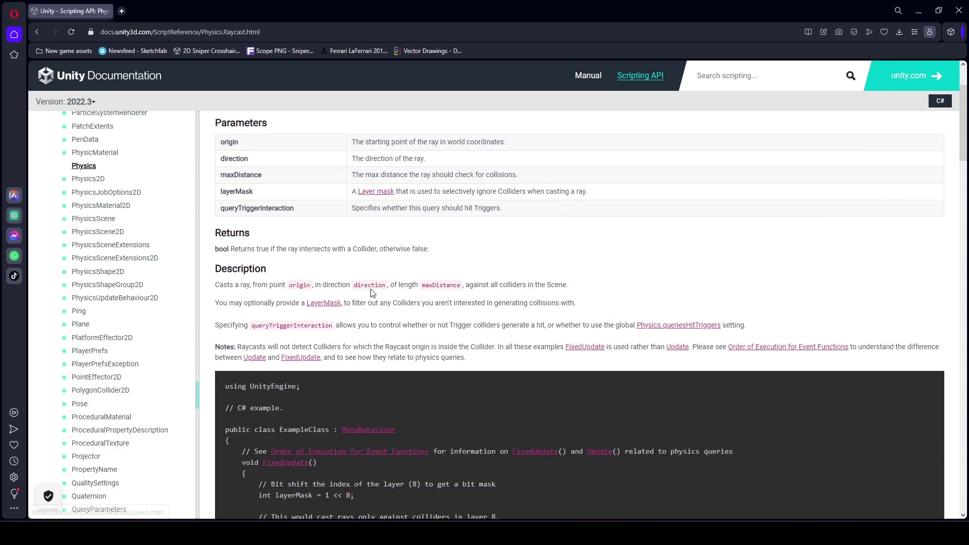
{"action": "scroll", "coordinate": [427, 312], "scroll_direction": "down", "scroll_amount": 2}
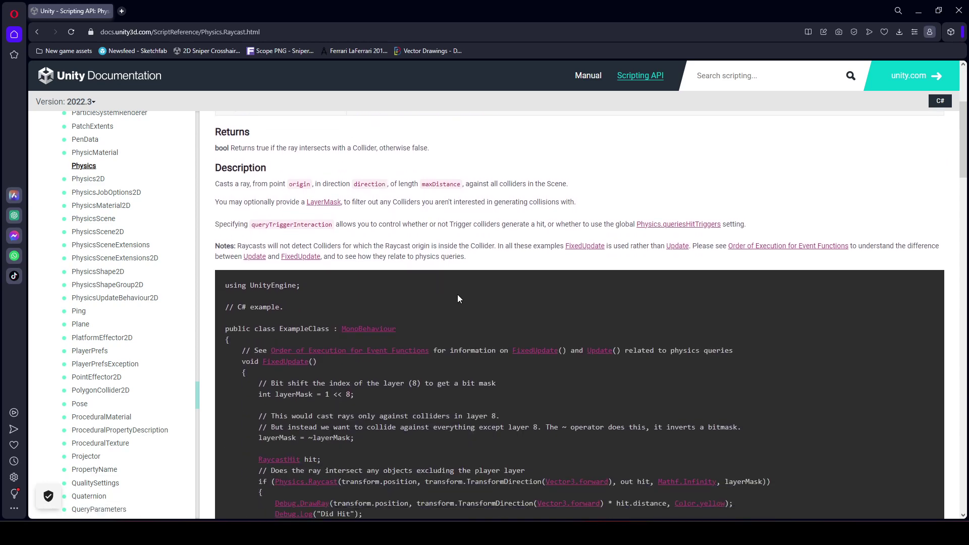
{"action": "scroll", "coordinate": [457, 294], "scroll_direction": "up", "scroll_amount": 4}
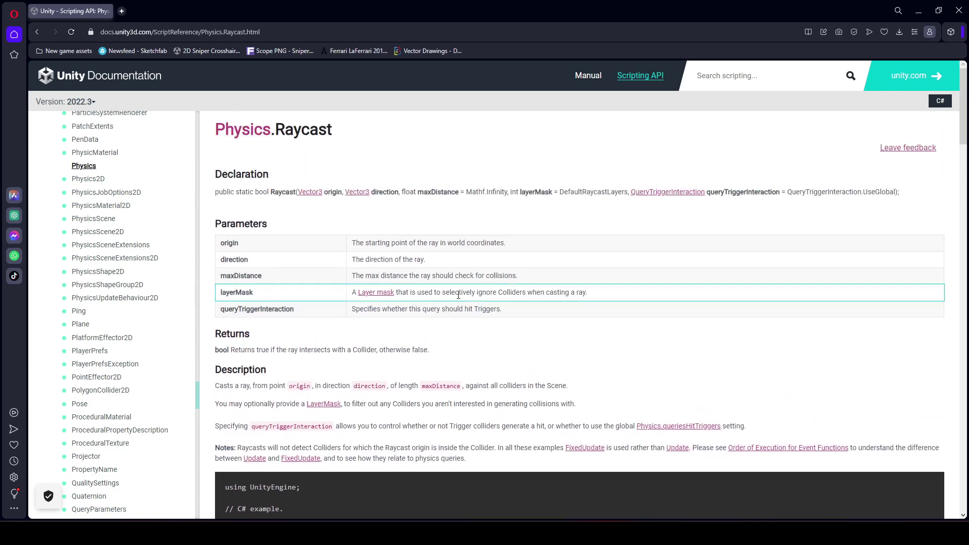
{"action": "left_click_drag", "start_coordinate": [214, 223], "coordinate": [531, 321]}
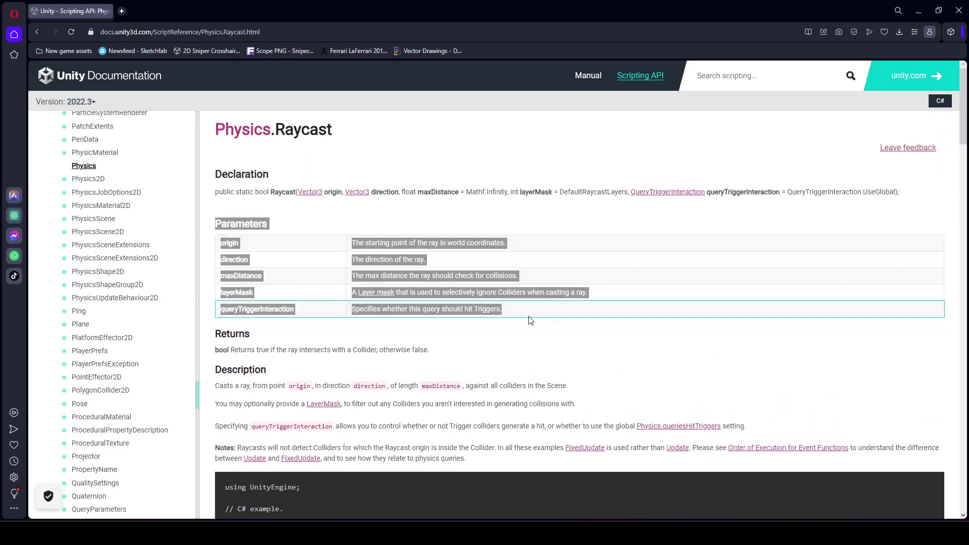
{"action": "left_click", "coordinate": [526, 339]}
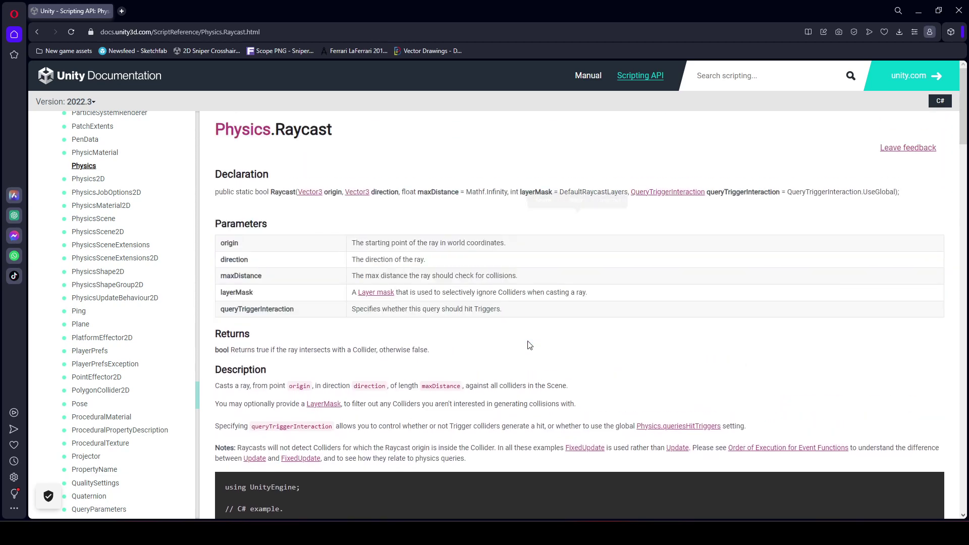
{"action": "double_click", "coordinate": [229, 243]}
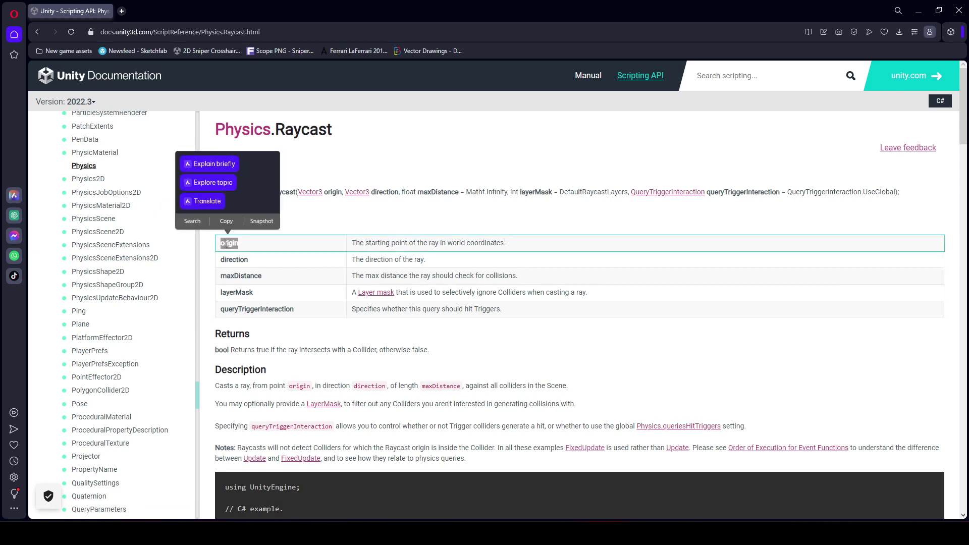
{"action": "left_click", "coordinate": [337, 222]}
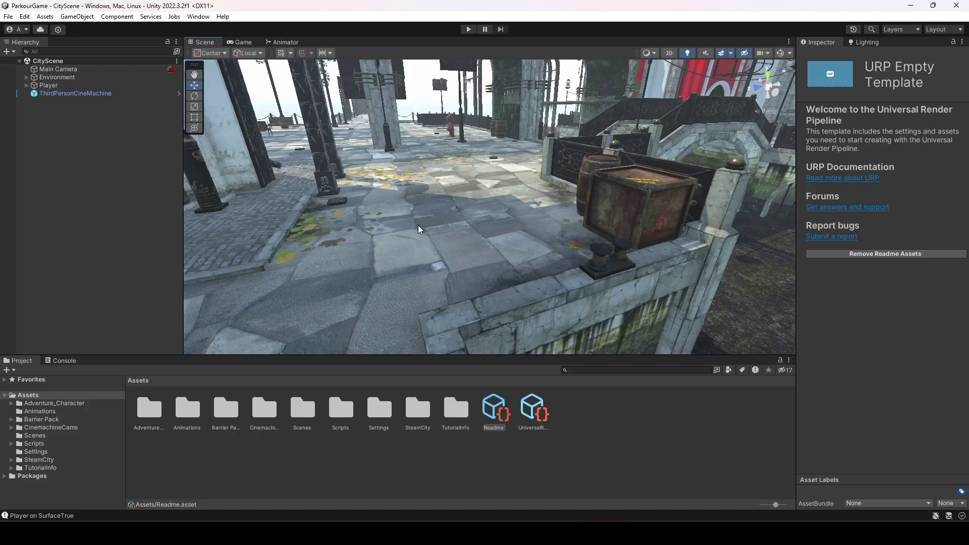
In the Unity scene, examine the barrel, crate and railing beside the canal as possible parkour obstacles.
{"action": "right_click_drag", "start_coordinate": [418, 225], "coordinate": [604, 260]}
{"action": "key", "text": "s"}
{"action": "key", "text": "s"}
{"action": "right_click_drag", "start_coordinate": [485, 214], "coordinate": [352, 250]}
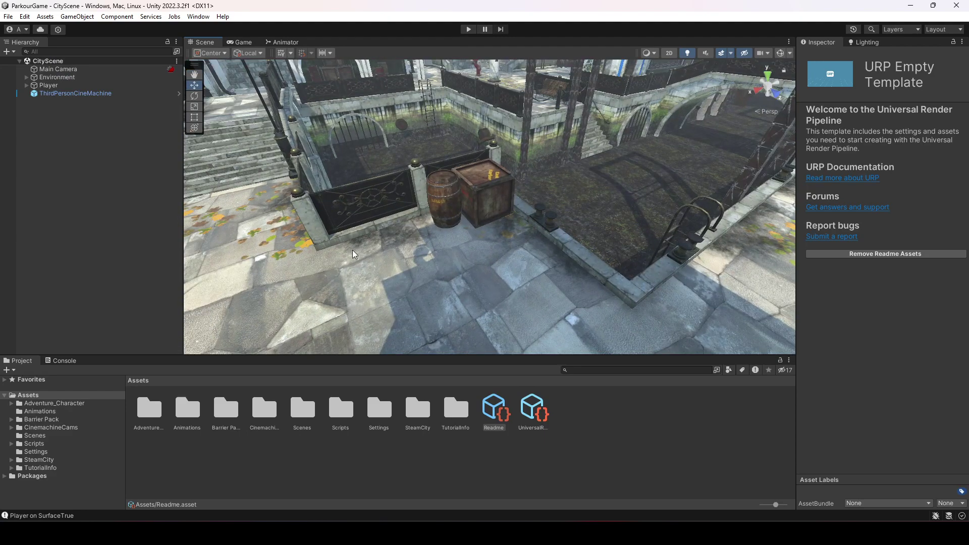
Review the Physics.Raycast overload with the hitInfo parameter in the browser documentation, and return to Unity.
{"action": "scroll", "coordinate": [340, 318], "scroll_direction": "down", "scroll_amount": 16}
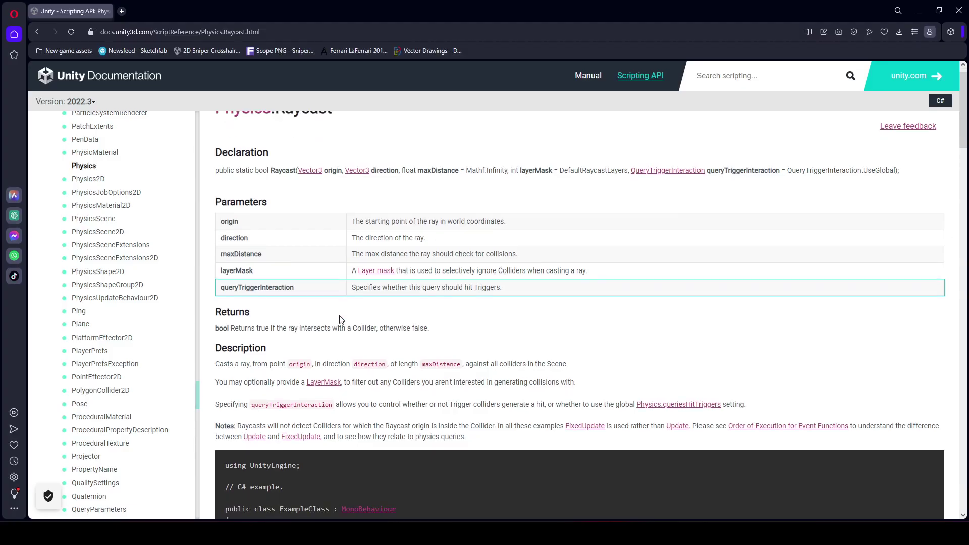
{"action": "scroll", "coordinate": [339, 319], "scroll_direction": "down", "scroll_amount": 3}
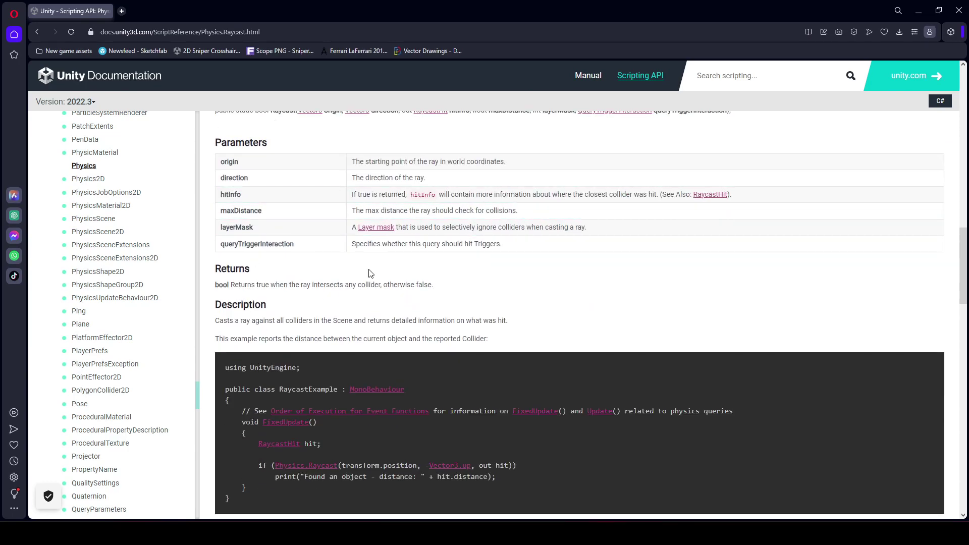
{"action": "key", "text": "alt+Tab"}
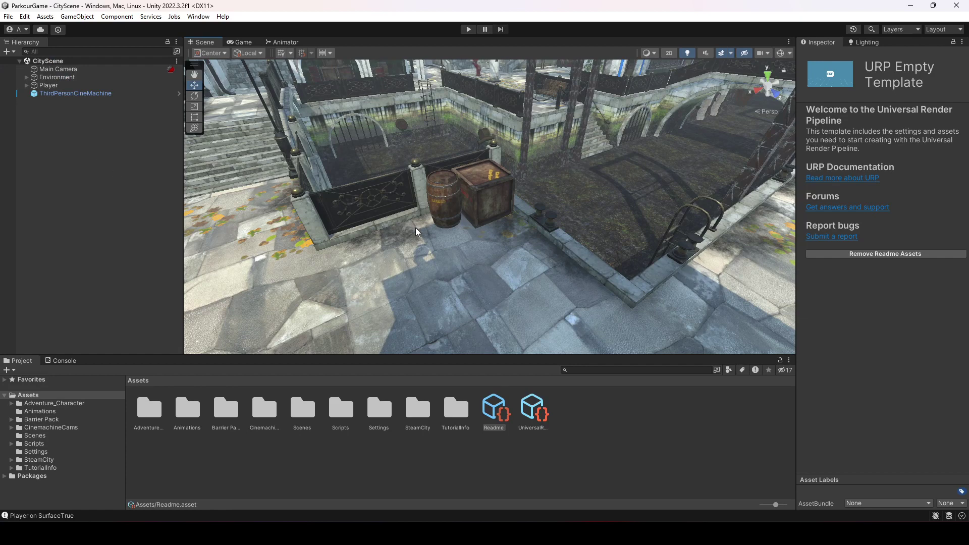
Inspect the plaza bench's child objects and the Box Collider bounds on its bench lod0.
{"action": "right_click_drag", "start_coordinate": [416, 233], "coordinate": [518, 207]}
{"action": "key", "text": "w"}
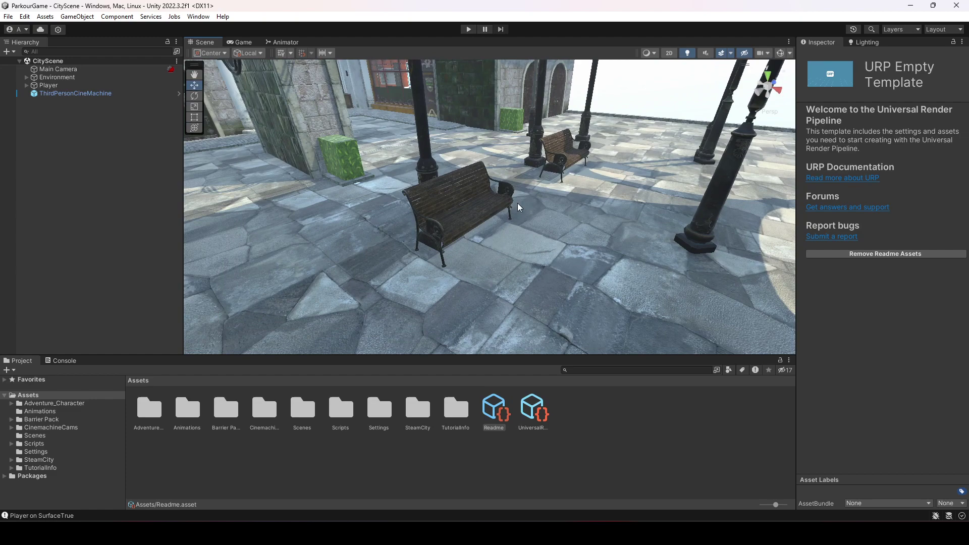
{"action": "left_click", "coordinate": [452, 211]}
{"action": "key", "text": "f"}
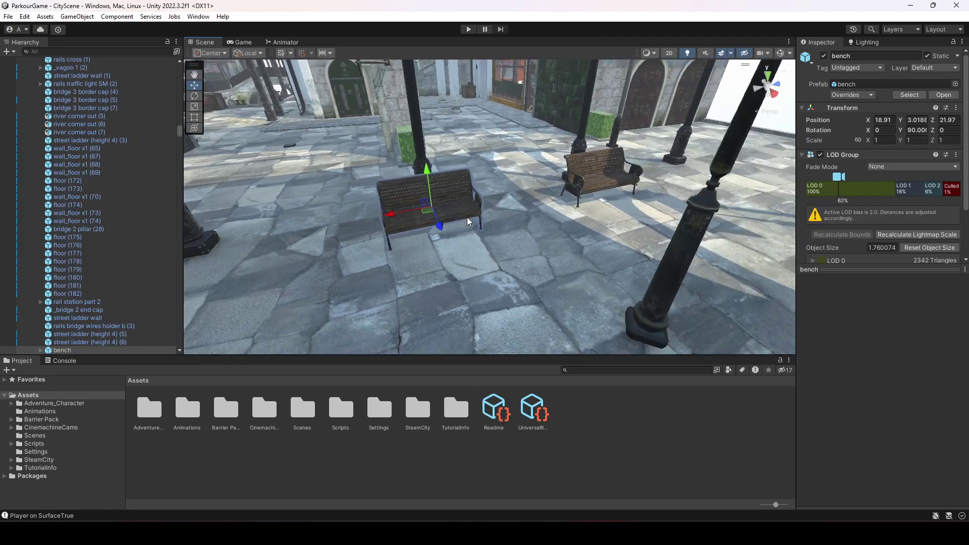
{"action": "scroll", "coordinate": [116, 291], "scroll_direction": "down", "scroll_amount": 3}
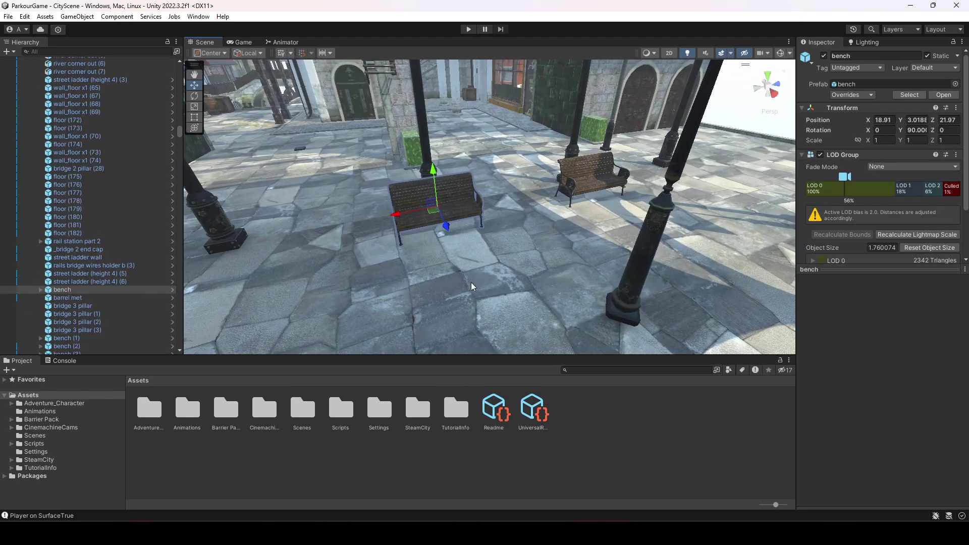
{"action": "left_click", "coordinate": [40, 290]}
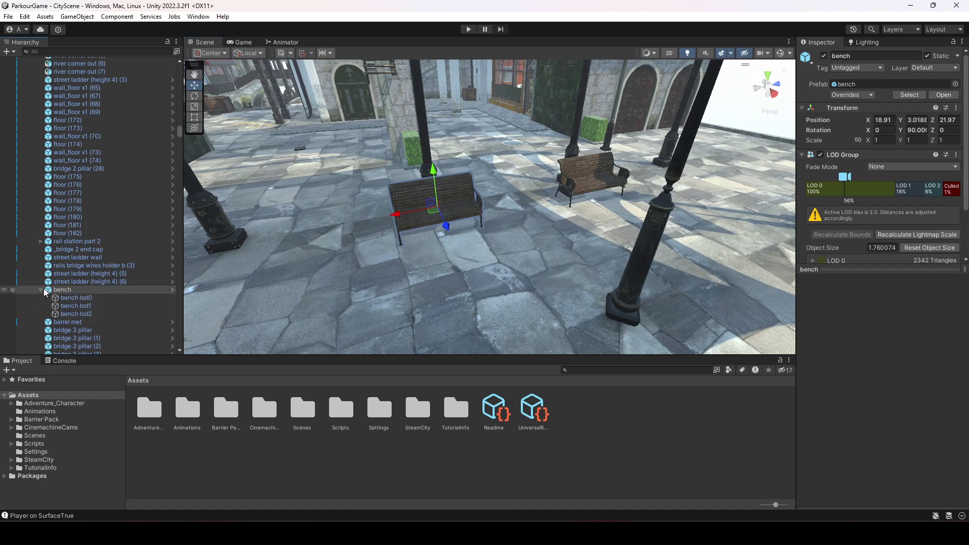
{"action": "left_click", "coordinate": [72, 303]}
{"action": "left_click", "coordinate": [72, 298]}
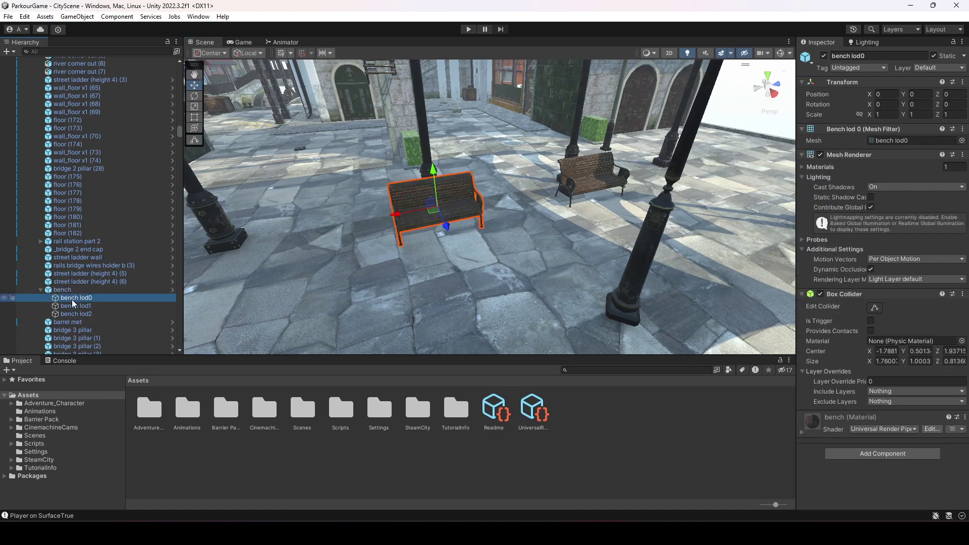
{"action": "left_click", "coordinate": [875, 308]}
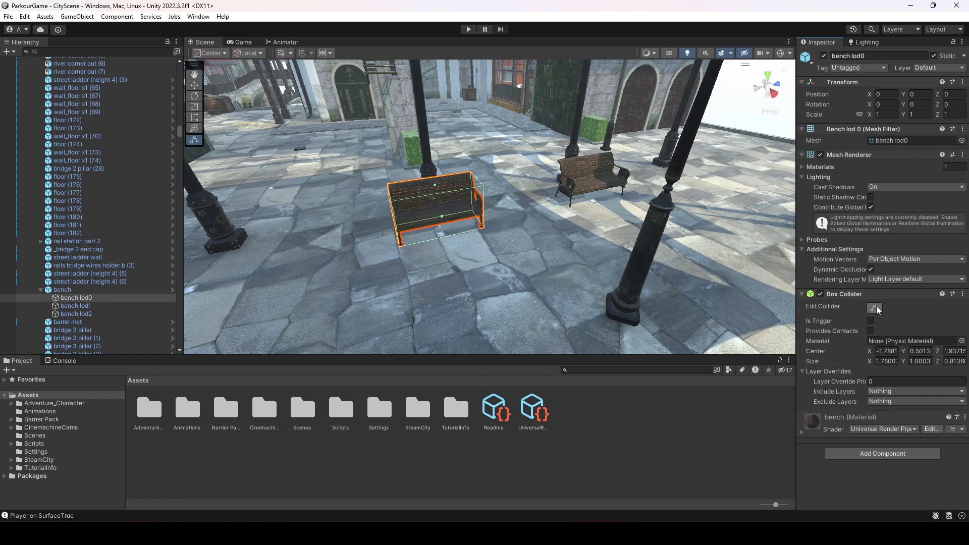
{"action": "left_click", "coordinate": [875, 308]}
{"action": "left_click", "coordinate": [40, 289]}
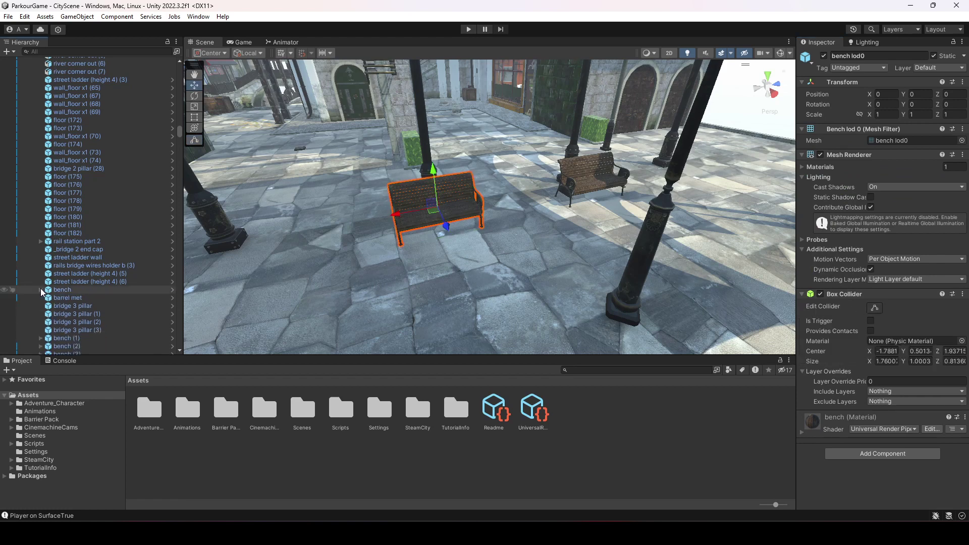
Filter the Hierarchy by "bench" and select all listed bench objects together with their lod0, lod1 and lod2 meshes.
{"action": "left_click", "coordinate": [94, 51]}
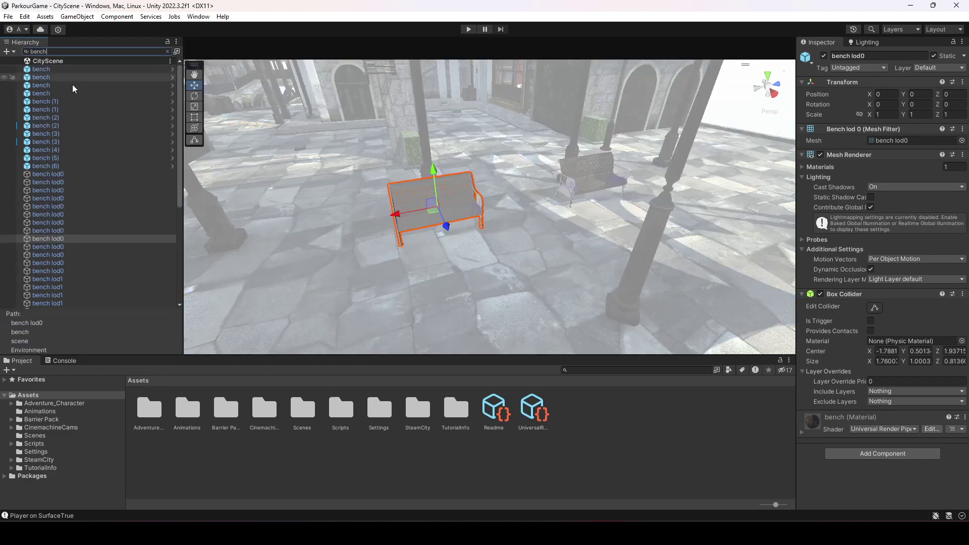
{"action": "double_click", "coordinate": [57, 165]}
{"action": "double_click", "coordinate": [59, 174]}
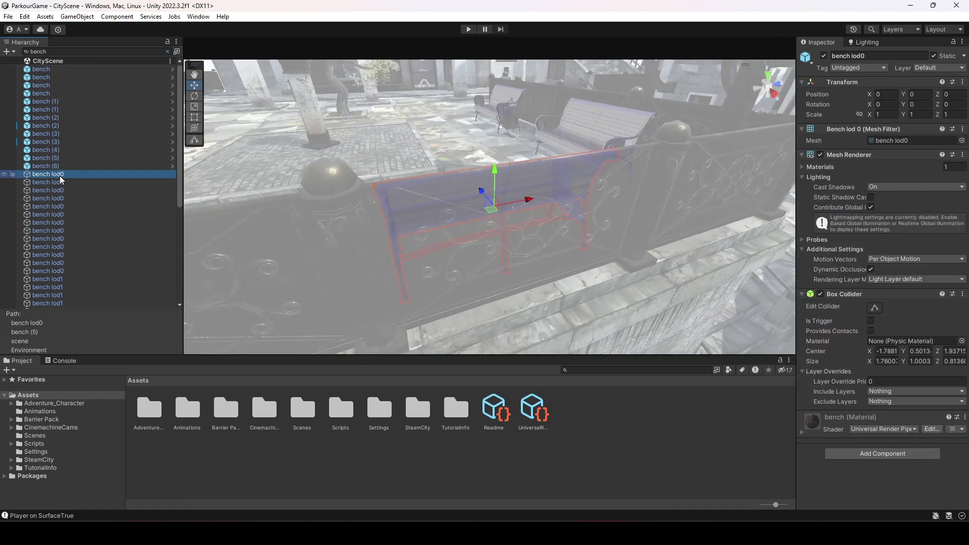
{"action": "left_click", "coordinate": [55, 69]}
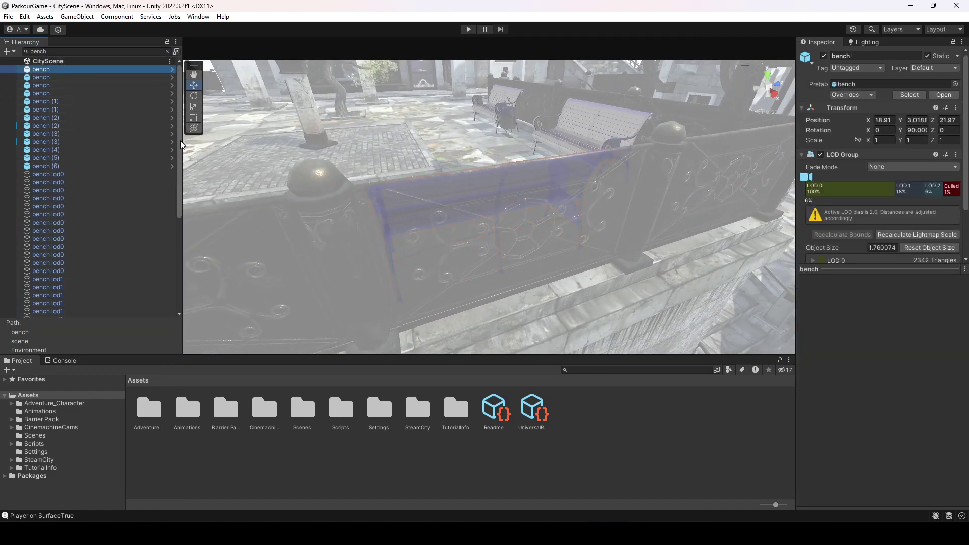
{"action": "left_click_drag", "start_coordinate": [181, 144], "coordinate": [183, 252]}
{"action": "left_click_drag", "start_coordinate": [179, 207], "coordinate": [190, 305]}
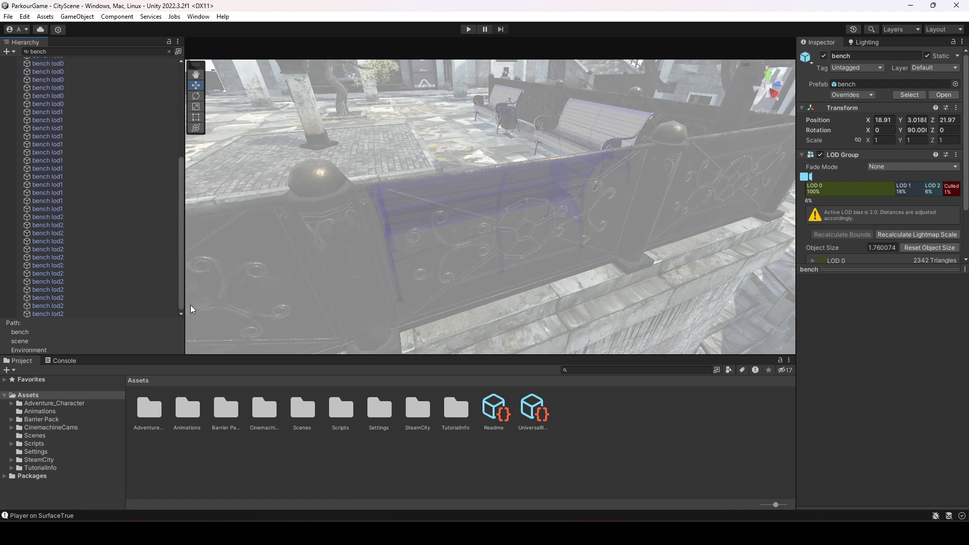
{"action": "left_click", "coordinate": [93, 314], "text": "shift"}
{"action": "left_click_drag", "start_coordinate": [183, 260], "coordinate": [186, 257]}
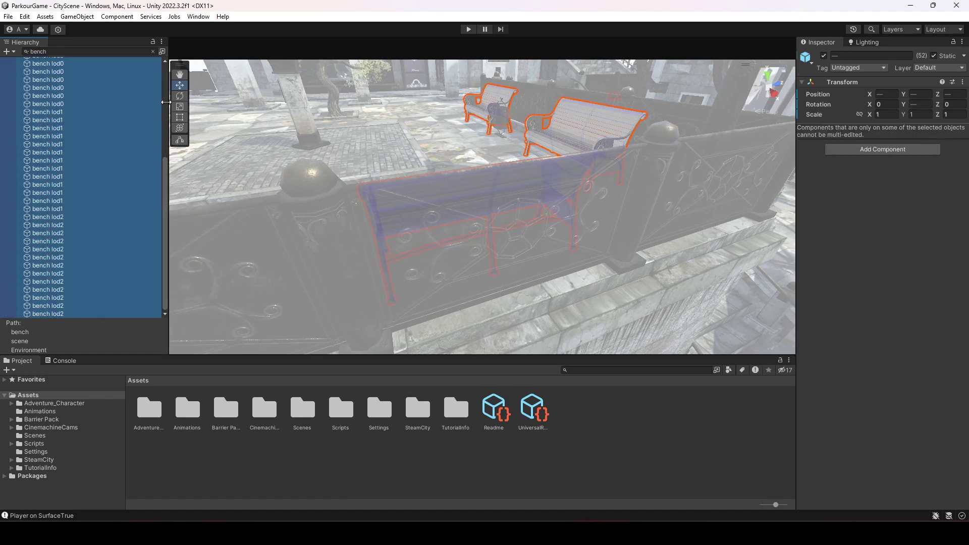
{"action": "left_click_drag", "start_coordinate": [183, 179], "coordinate": [180, 74]}
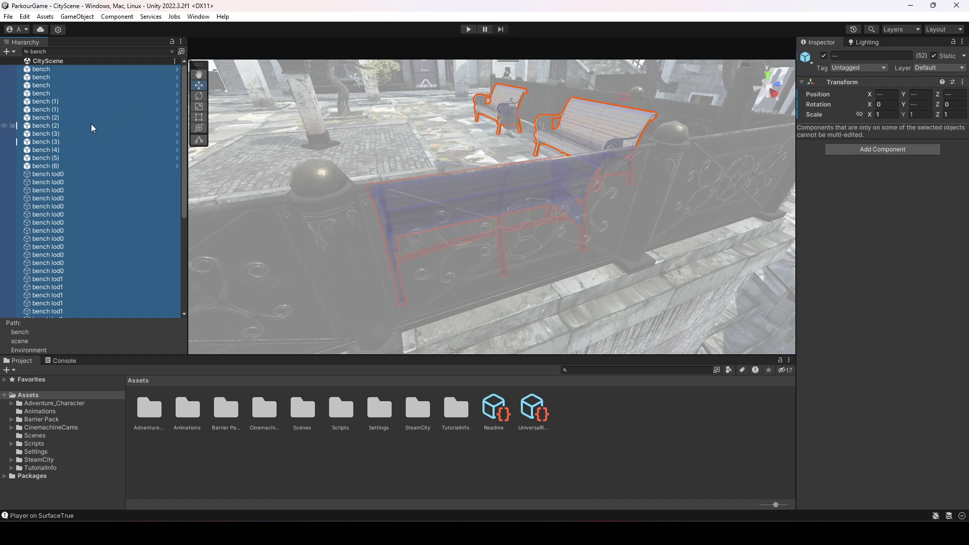
Add a new layer named Obstacle as User Layer 8.
{"action": "left_click", "coordinate": [919, 69]}
{"action": "left_click", "coordinate": [918, 161]}
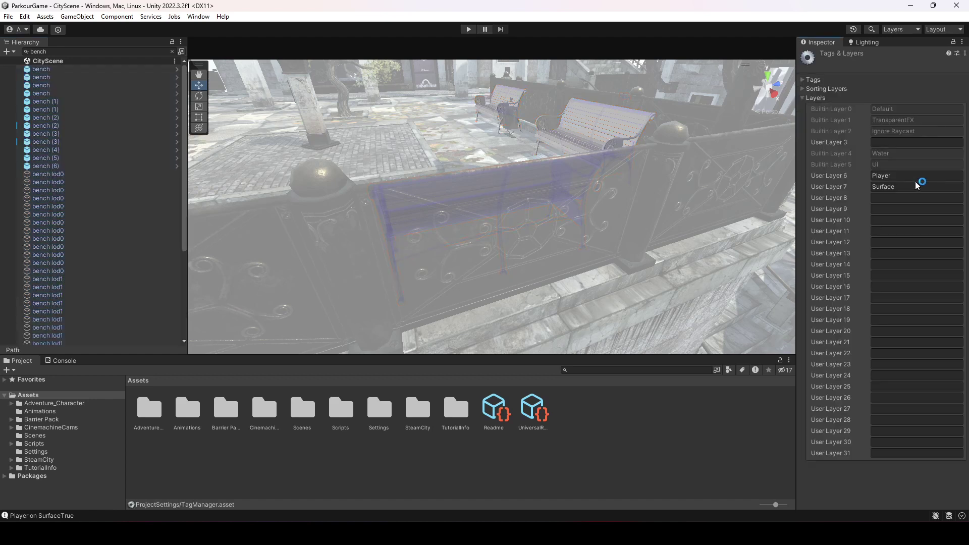
{"action": "left_click", "coordinate": [917, 199]}
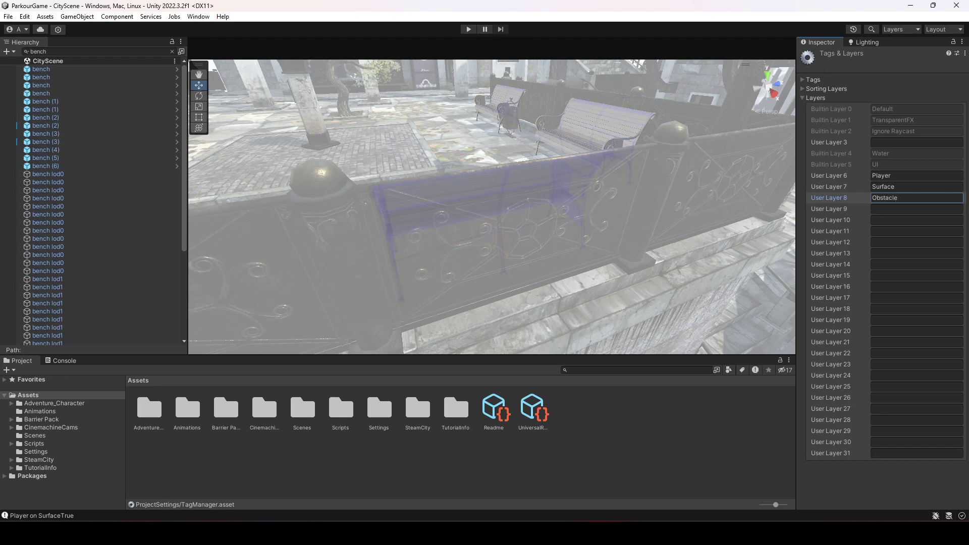
Assign the Obstacle layer to all filtered bench objects and their children, and clear the Hierarchy filter.
{"action": "left_click", "coordinate": [62, 72]}
{"action": "scroll", "coordinate": [92, 303], "scroll_direction": "down", "scroll_amount": 7}
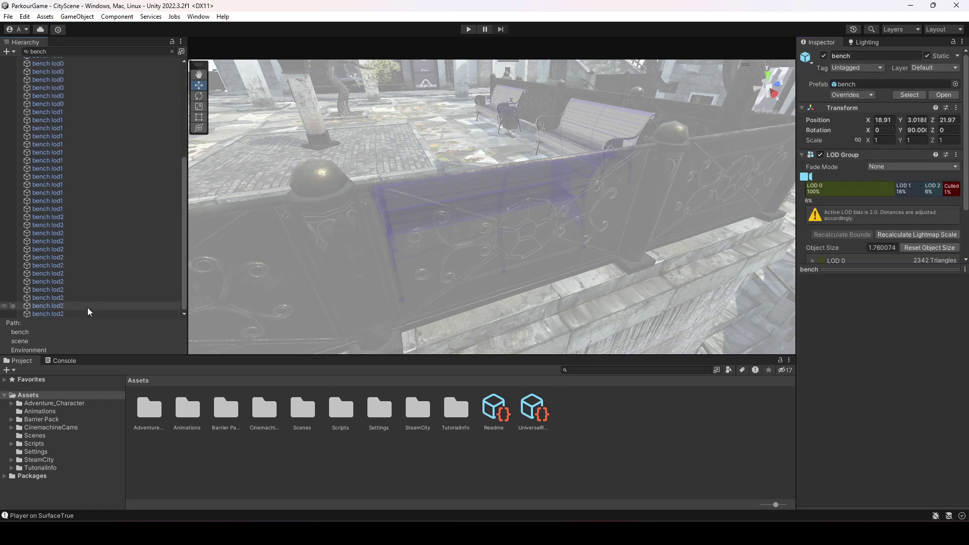
{"action": "left_click", "coordinate": [87, 311], "text": "shift"}
{"action": "left_click", "coordinate": [920, 71]}
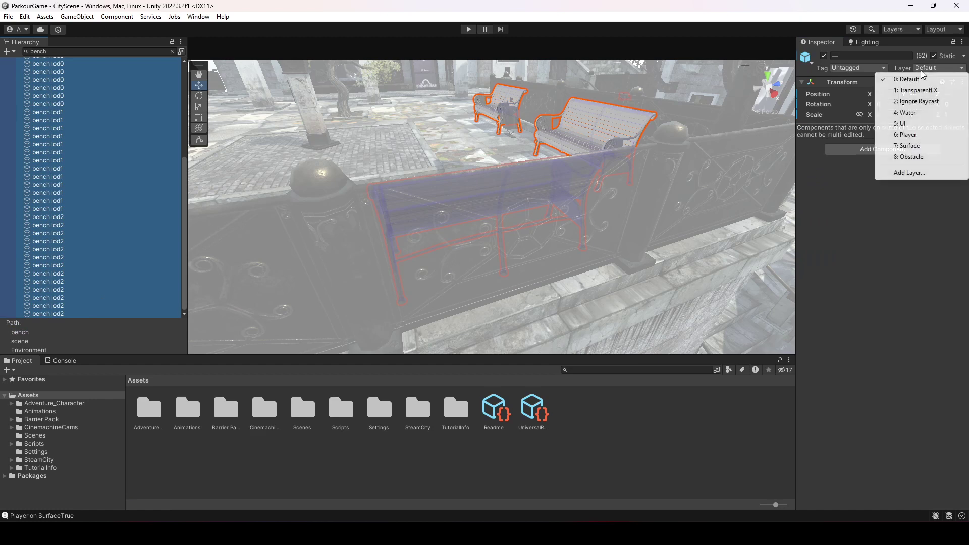
{"action": "left_click", "coordinate": [924, 156]}
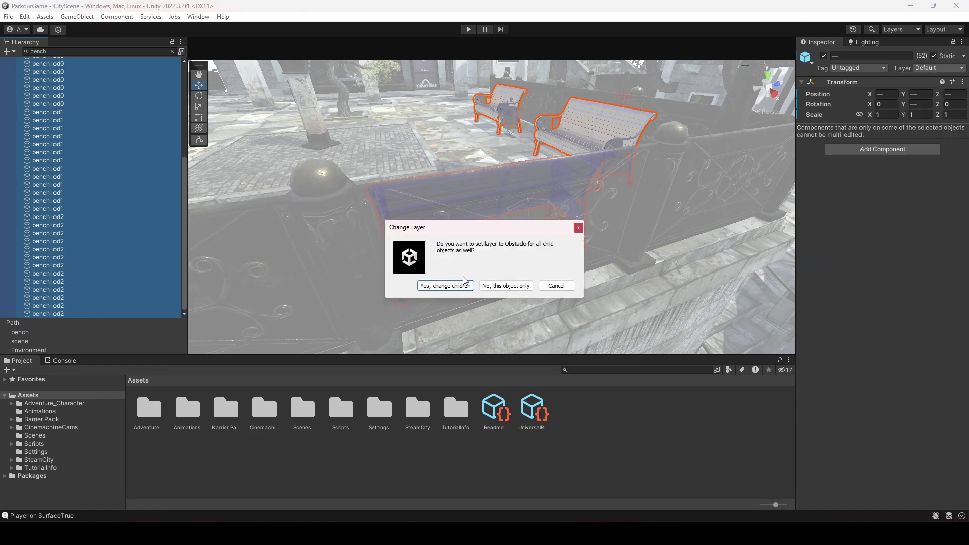
{"action": "left_click", "coordinate": [445, 286]}
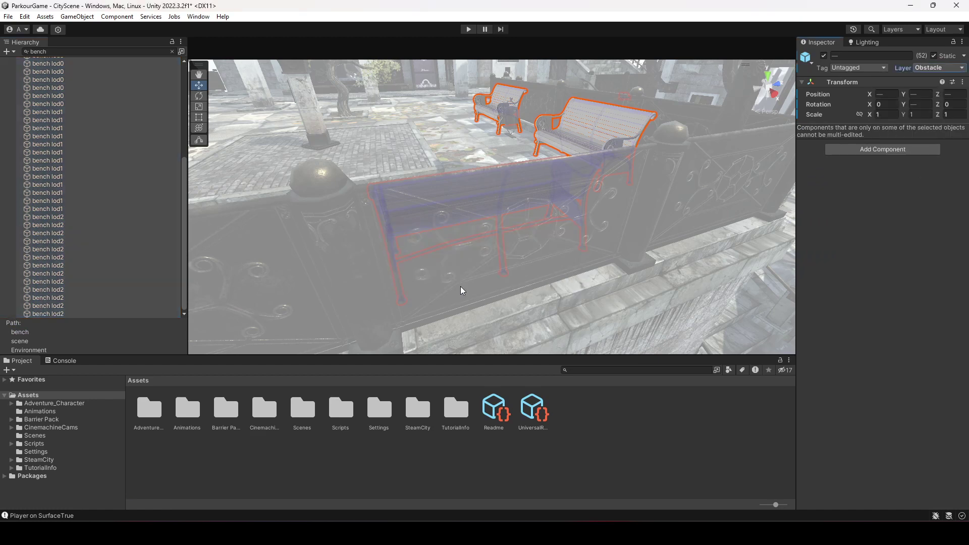
{"action": "left_click", "coordinate": [172, 51]}
{"action": "right_click_drag", "start_coordinate": [368, 218], "coordinate": [392, 195]}
{"action": "key", "text": "w"}
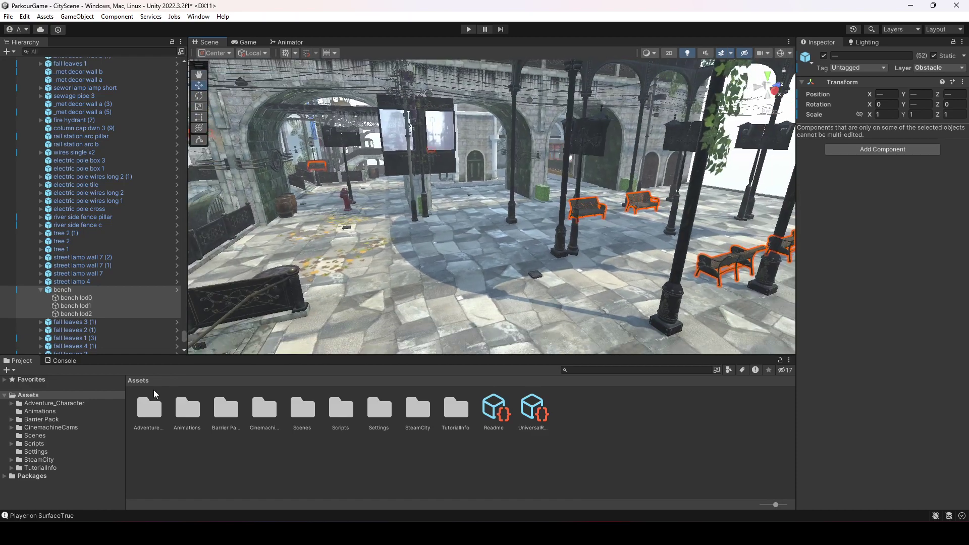
Preview the first few models in the Barrier Pack's Models folder, including barrier, big_cone, cone and the crash barriers.
{"action": "left_click", "coordinate": [40, 419]}
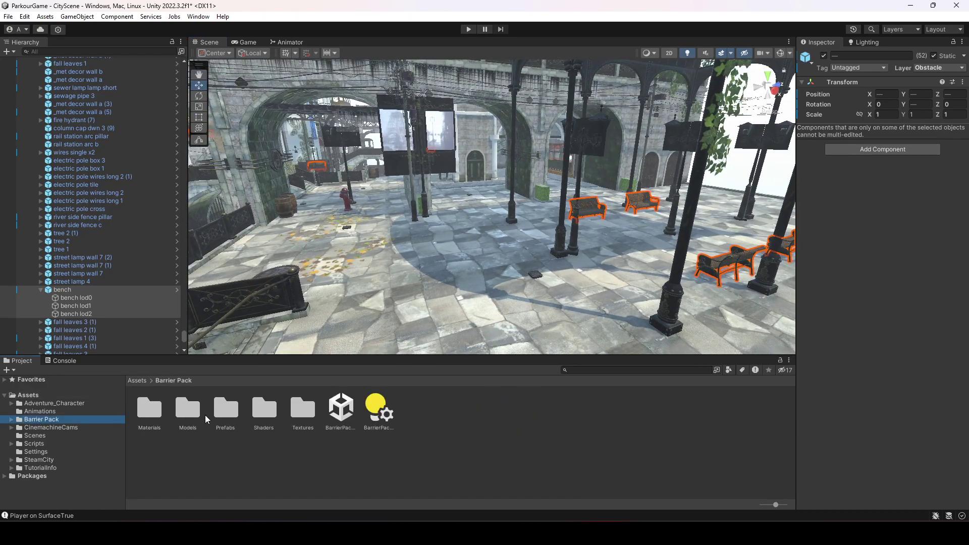
{"action": "double_click", "coordinate": [188, 409]}
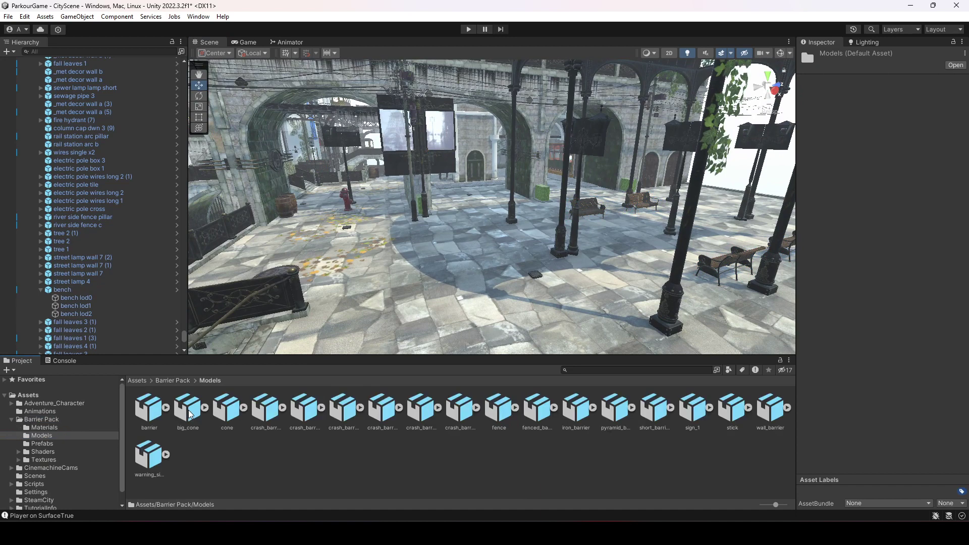
{"action": "left_click", "coordinate": [145, 413]}
{"action": "left_click", "coordinate": [190, 409]}
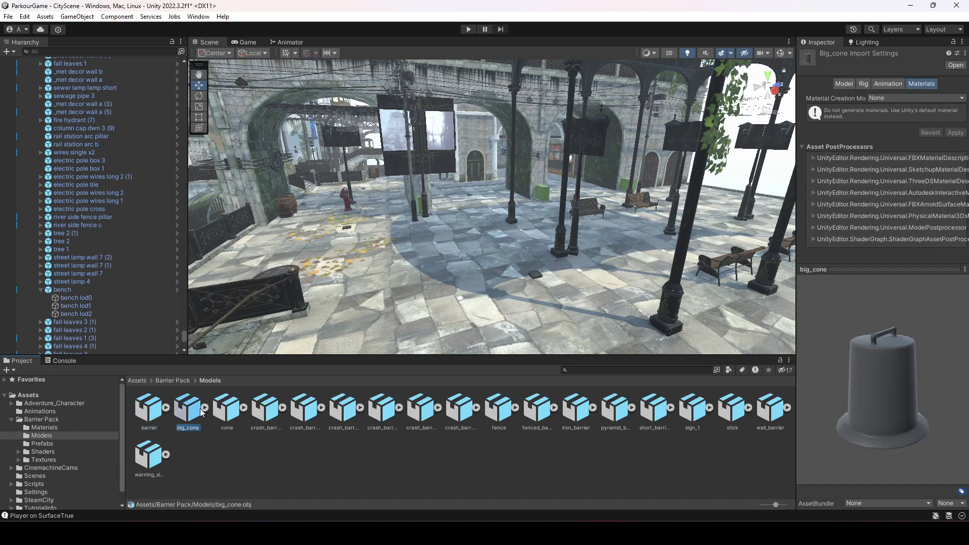
{"action": "left_click", "coordinate": [229, 406]}
{"action": "key", "text": "Right"}
{"action": "key", "text": "Right"}
Open the Barrier Pack's Prefabs folder and preview its prefabs from big_cone through painted_barrier for use as obstacles.
{"action": "left_click", "coordinate": [177, 380]}
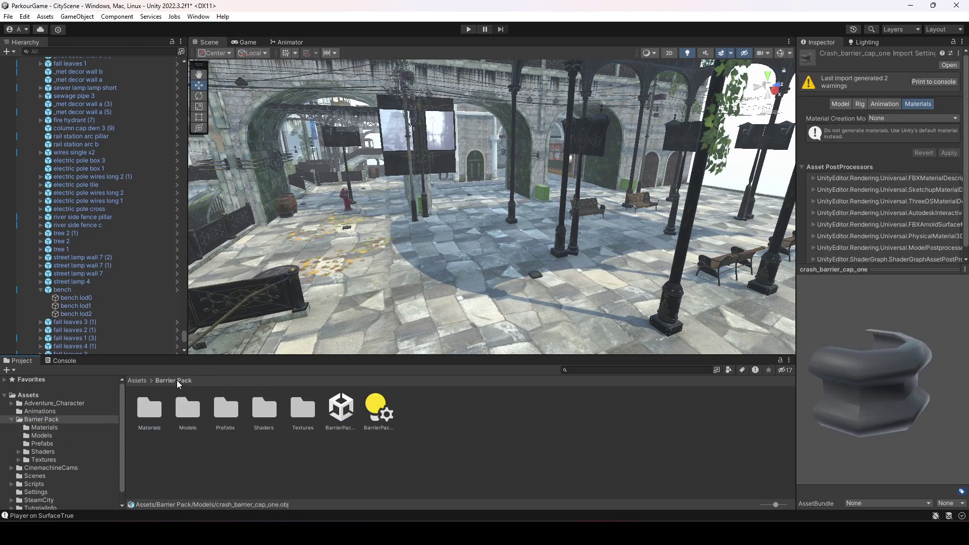
{"action": "double_click", "coordinate": [222, 410]}
{"action": "left_click", "coordinate": [184, 414]}
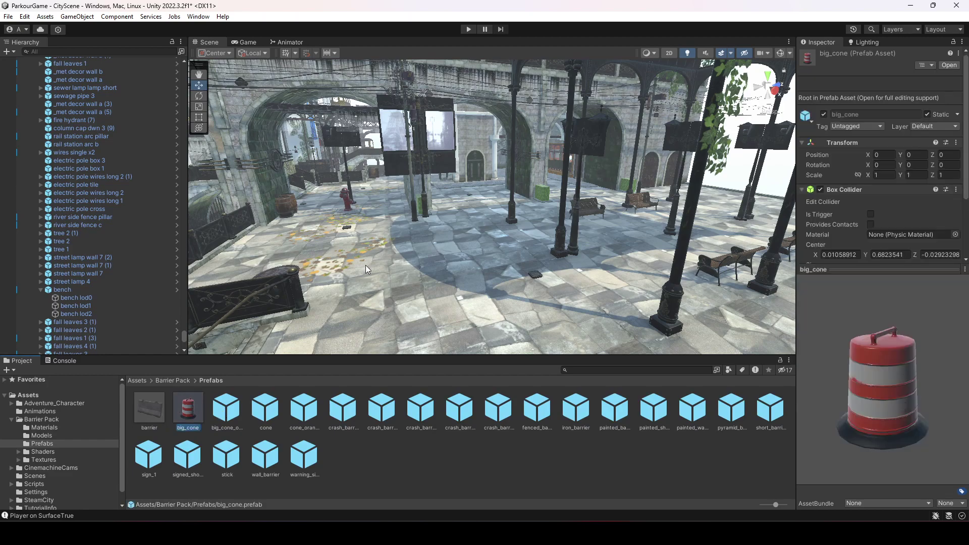
{"action": "right_click_drag", "start_coordinate": [394, 242], "coordinate": [629, 299]}
{"action": "middle_click_drag", "start_coordinate": [629, 299], "coordinate": [511, 302]}
{"action": "right_click_drag", "start_coordinate": [511, 302], "coordinate": [333, 339]}
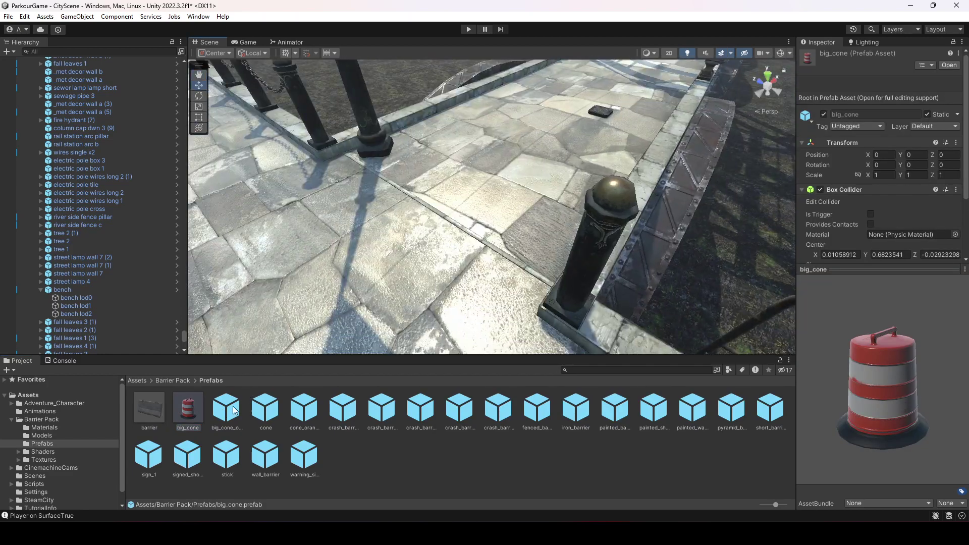
{"action": "key", "text": "Right"}
{"action": "key", "text": "Right"}
{"action": "key", "text": "Right"}
{"action": "key", "text": "Right"}
{"action": "key", "text": "Right"}
{"action": "key", "text": "Right"}
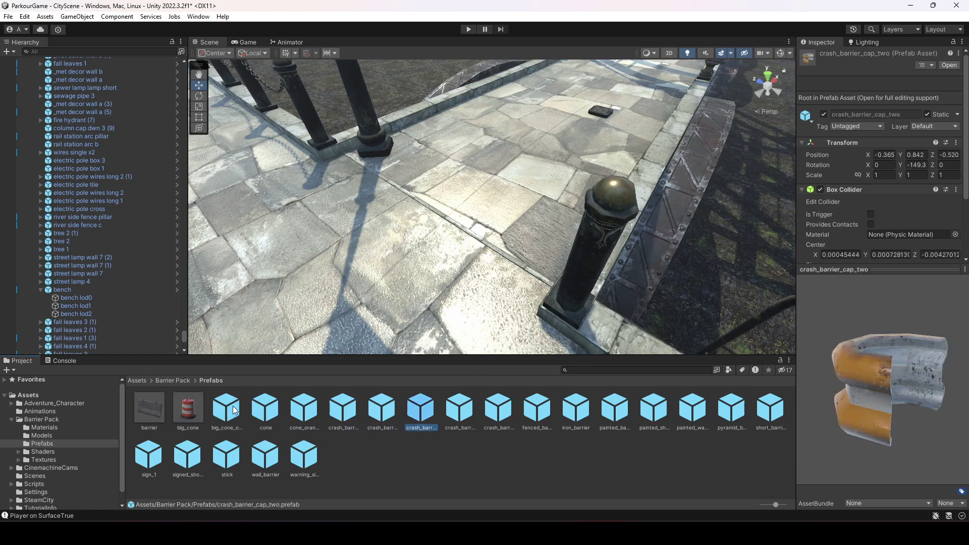
{"action": "key", "text": "Right"}
{"action": "key", "text": "Right"}
{"action": "key", "text": "Right"}
{"action": "key", "text": "Right"}
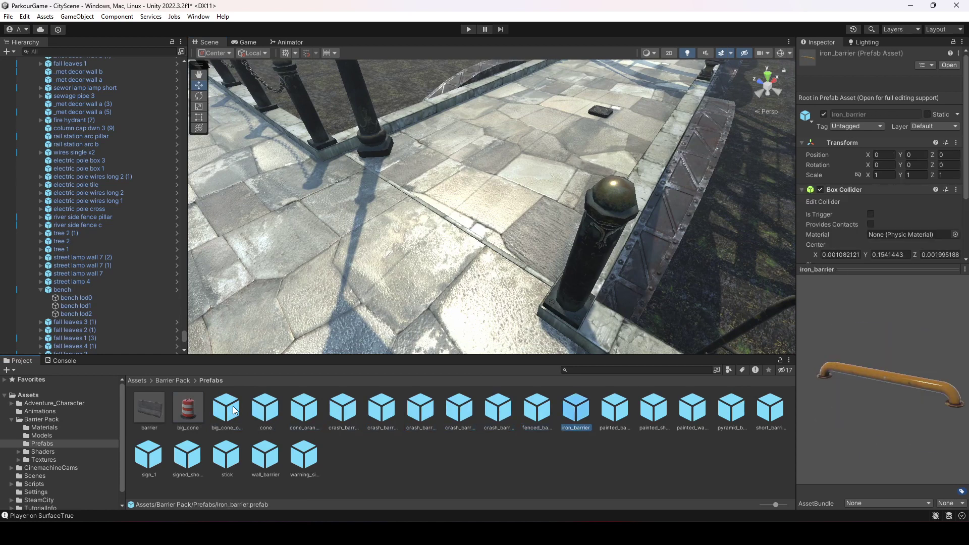
{"action": "key", "text": "Right"}
{"action": "key", "text": "Right"}
{"action": "key", "text": "Left"}
{"action": "key", "text": "Left"}
{"action": "key", "text": "Right"}
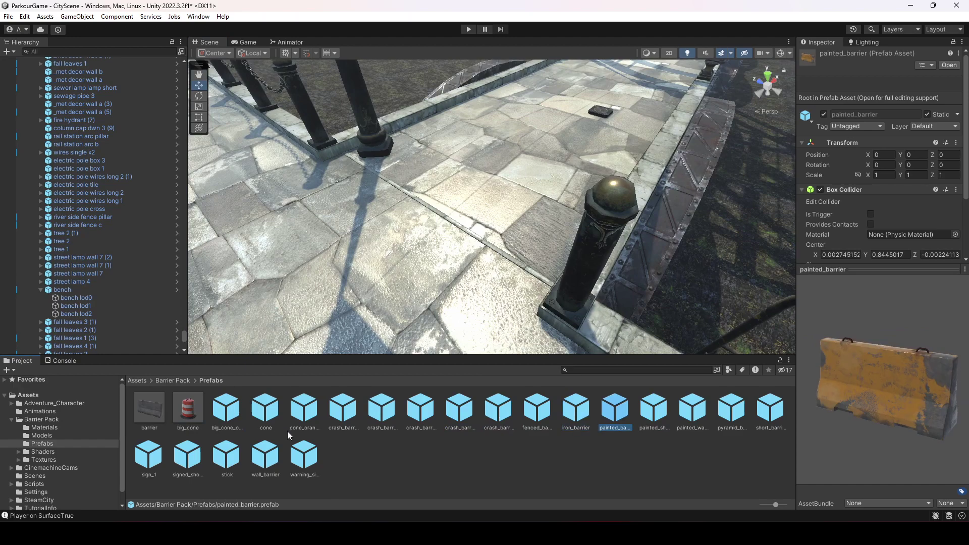
Place the painted_barrier prefab at the entrance of the bridge, at about X 30.8, Y 3.02, Z 15.7.
{"action": "mouse_move", "coordinate": [622, 408]}
{"action": "left_mouse_down"}
{"action": "mouse_move", "coordinate": [541, 238]}
{"action": "mouse_move", "coordinate": [491, 180]}
{"action": "left_mouse_up"}
{"action": "right_click_drag", "start_coordinate": [513, 189], "coordinate": [468, 187]}
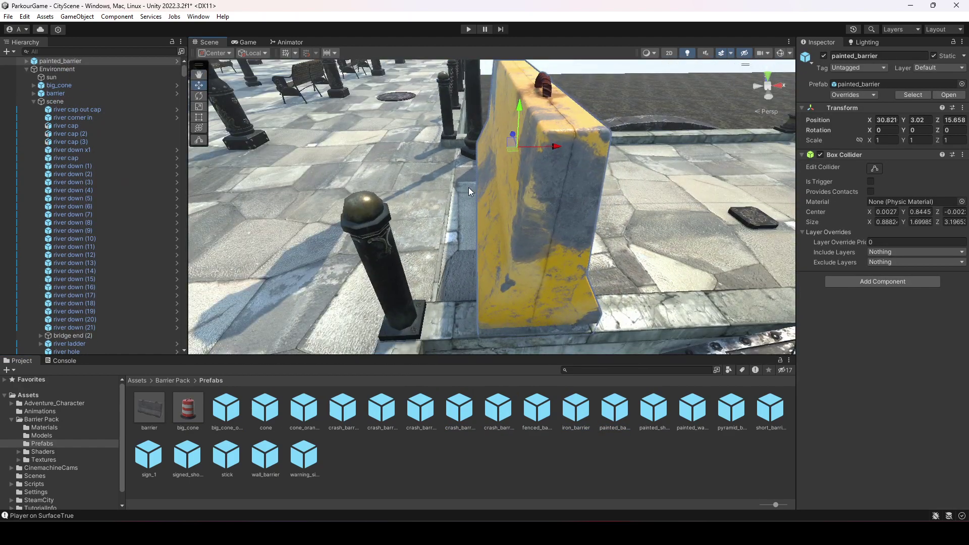
{"action": "scroll", "coordinate": [474, 188], "scroll_direction": "down", "scroll_amount": 4}
{"action": "middle_click_drag", "start_coordinate": [477, 189], "coordinate": [419, 190]}
Preview the remaining barrier prefabs and place warning_sign on the bridge beyond the painted barrier, at about X 35.5, Y 3.02, Z 15.9.
{"action": "left_click", "coordinate": [589, 416]}
{"action": "key", "text": "Right"}
{"action": "key", "text": "Right"}
{"action": "key", "text": "Right"}
{"action": "key", "text": "Right"}
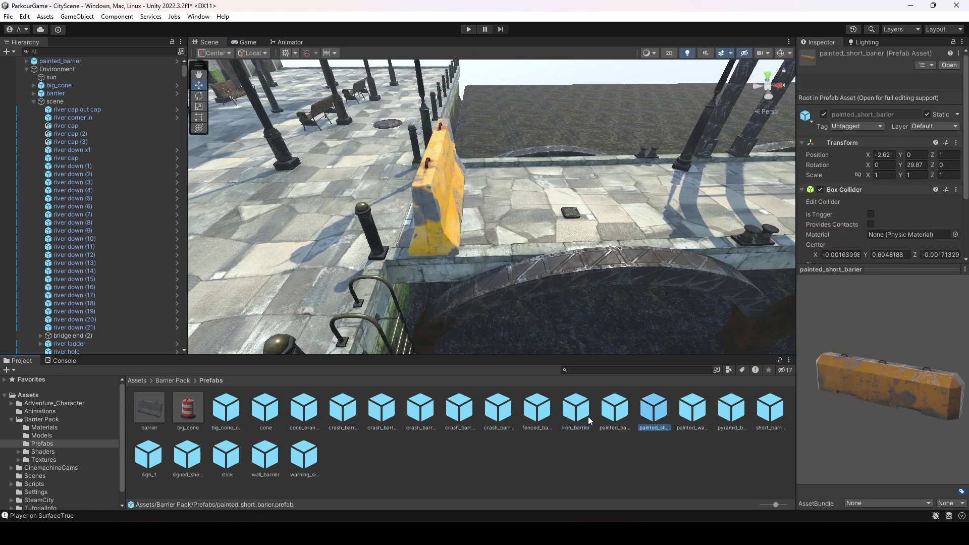
{"action": "key", "text": "Right"}
{"action": "key", "text": "Right"}
{"action": "key", "text": "Right"}
{"action": "key", "text": "Right"}
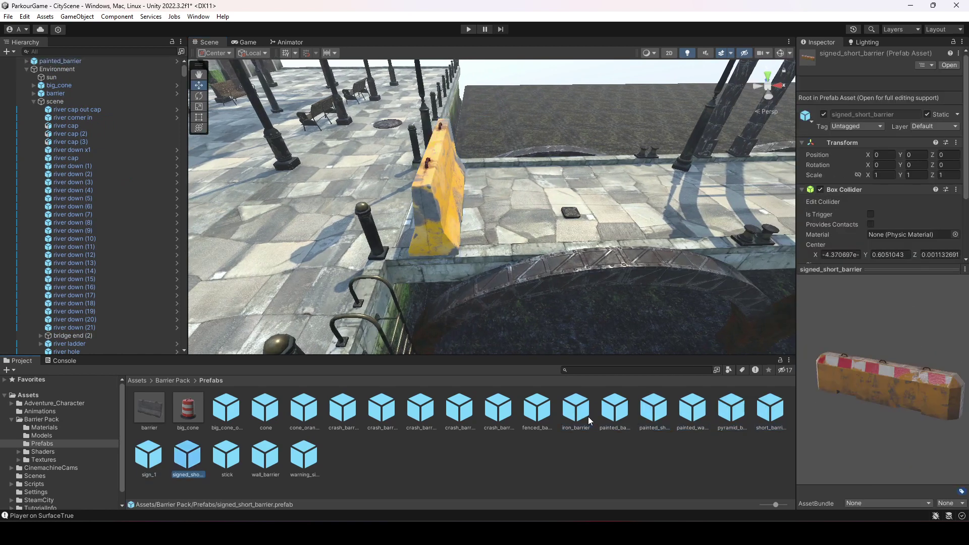
{"action": "key", "text": "Right"}
{"action": "key", "text": "Right"}
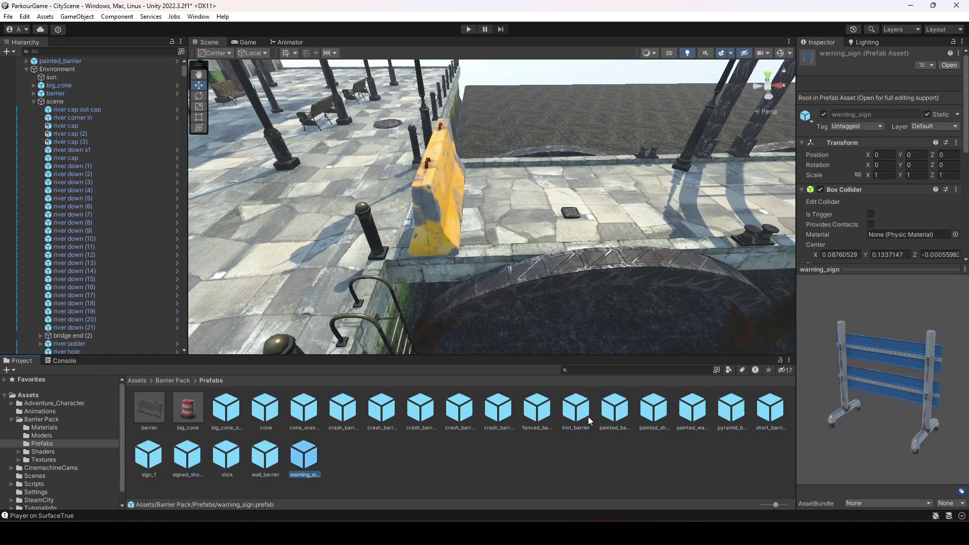
{"action": "left_click_drag", "start_coordinate": [305, 465], "coordinate": [640, 204]}
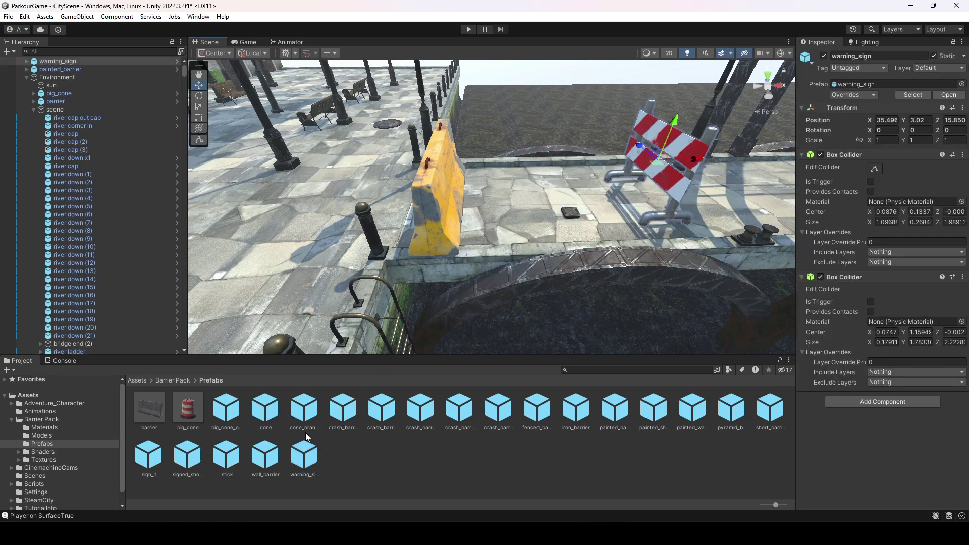
Place the plain barrier prefab farther along the bridge, at about X 40.6, Y 3.02, Z 16.1, and set its Y rotation to 0.
{"action": "left_click", "coordinate": [226, 411]}
{"action": "left_click", "coordinate": [149, 411]}
{"action": "right_click_drag", "start_coordinate": [508, 262], "coordinate": [273, 384]}
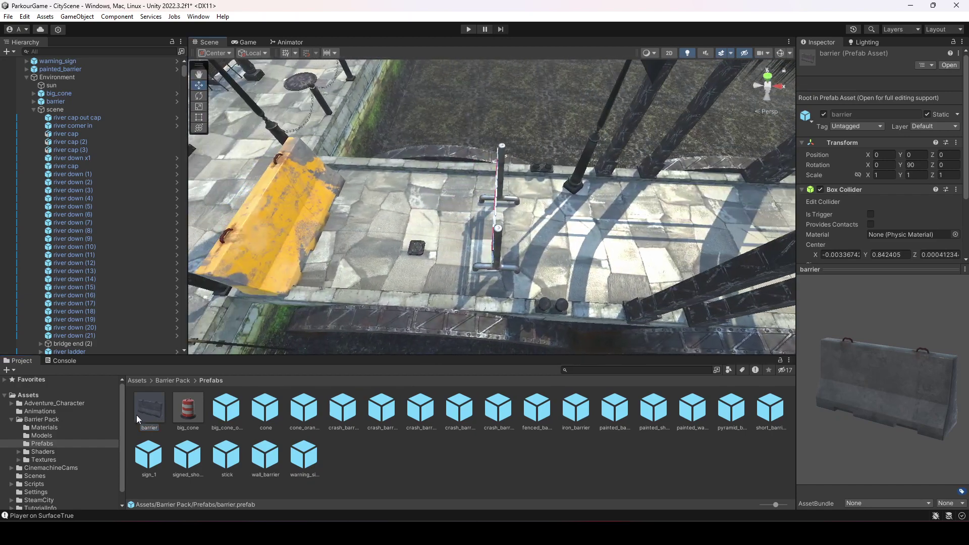
{"action": "left_click_drag", "start_coordinate": [139, 415], "coordinate": [702, 234]}
{"action": "right_click_drag", "start_coordinate": [670, 238], "coordinate": [702, 226]}
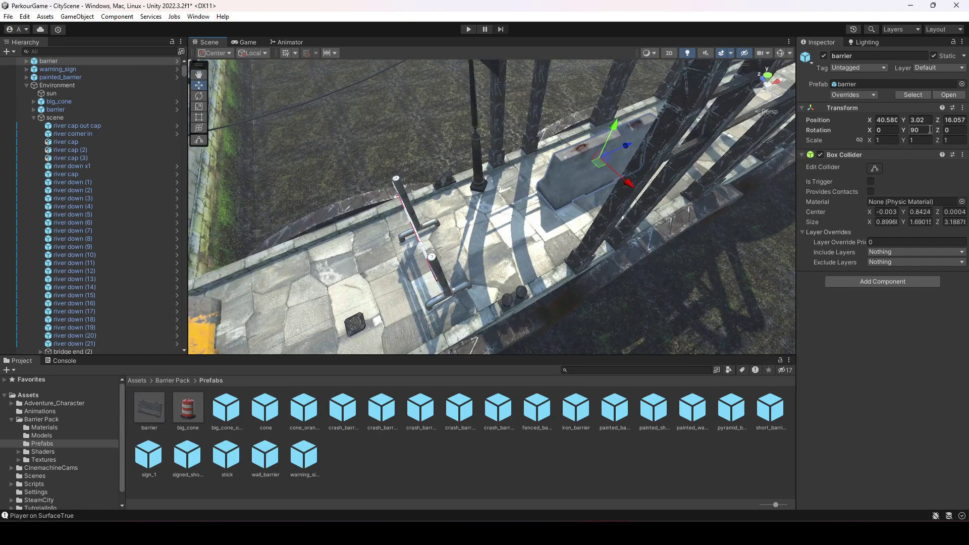
{"action": "type", "text": "0"}
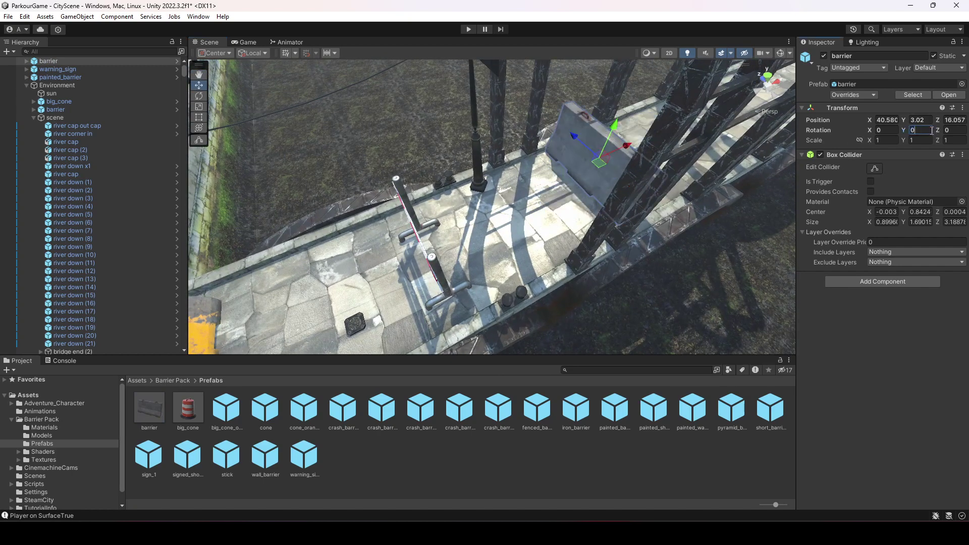
{"action": "right_click_drag", "start_coordinate": [479, 249], "coordinate": [396, 226]}
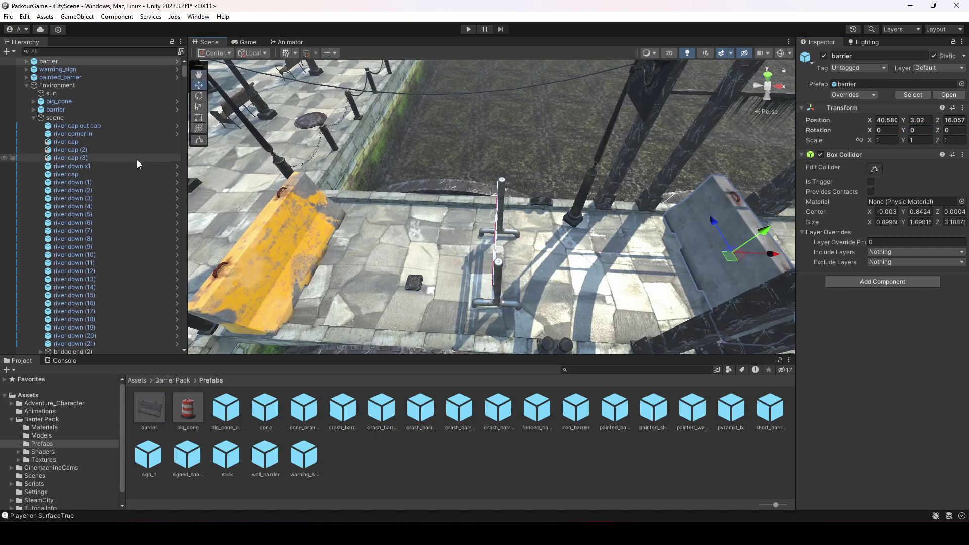
Collapse the scene and Environment groups in the Hierarchy.
{"action": "left_click", "coordinate": [33, 118]}
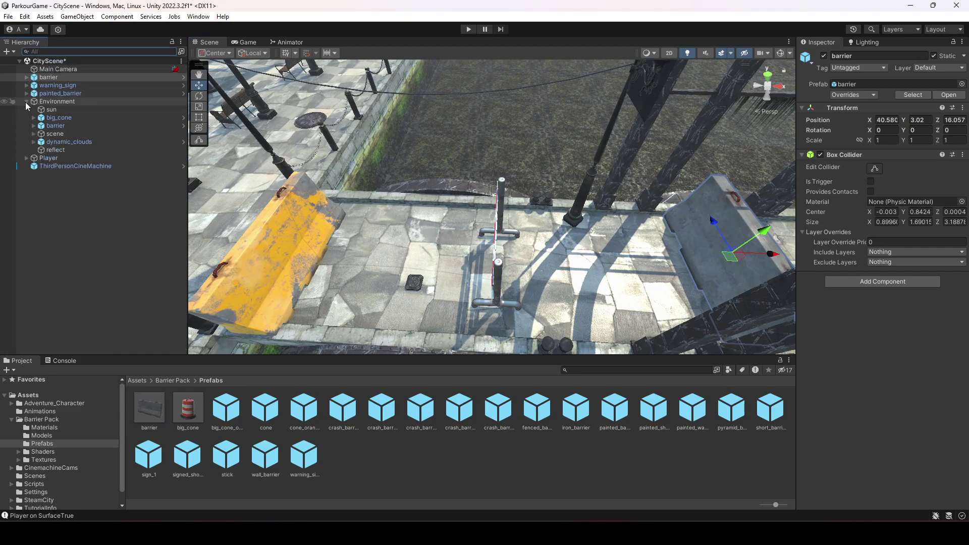
{"action": "left_click", "coordinate": [26, 101]}
{"action": "right_click_drag", "start_coordinate": [471, 283], "coordinate": [556, 257]}
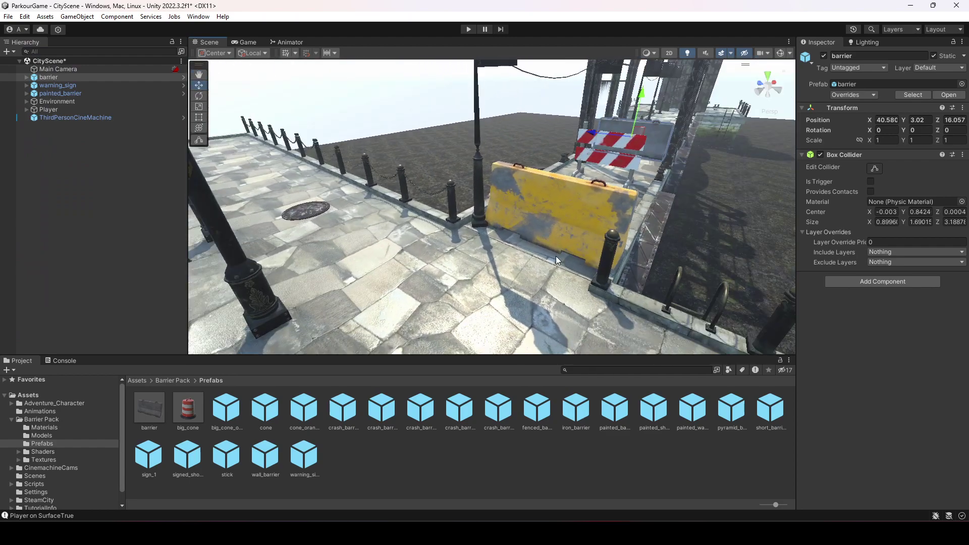
Scale painted_barrier down to 0.8 on the X, Y and Z axes.
{"action": "left_click", "coordinate": [80, 79]}
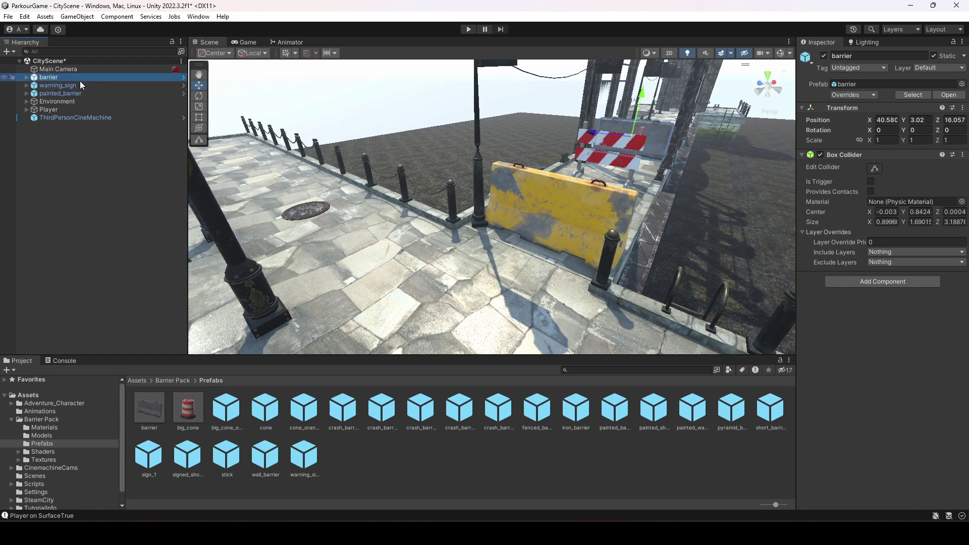
{"action": "left_click", "coordinate": [83, 93]}
{"action": "left_click", "coordinate": [887, 141]}
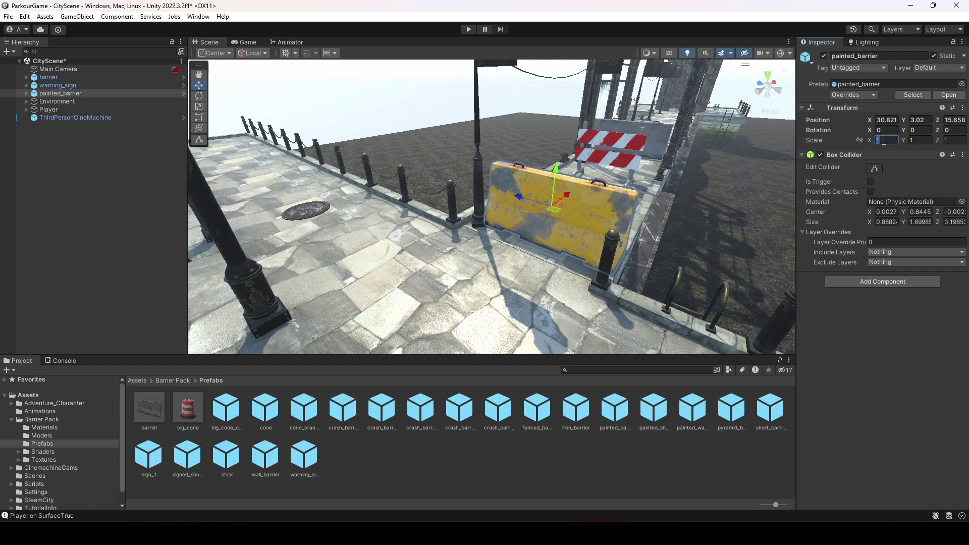
{"action": "type", "text": ".8"}
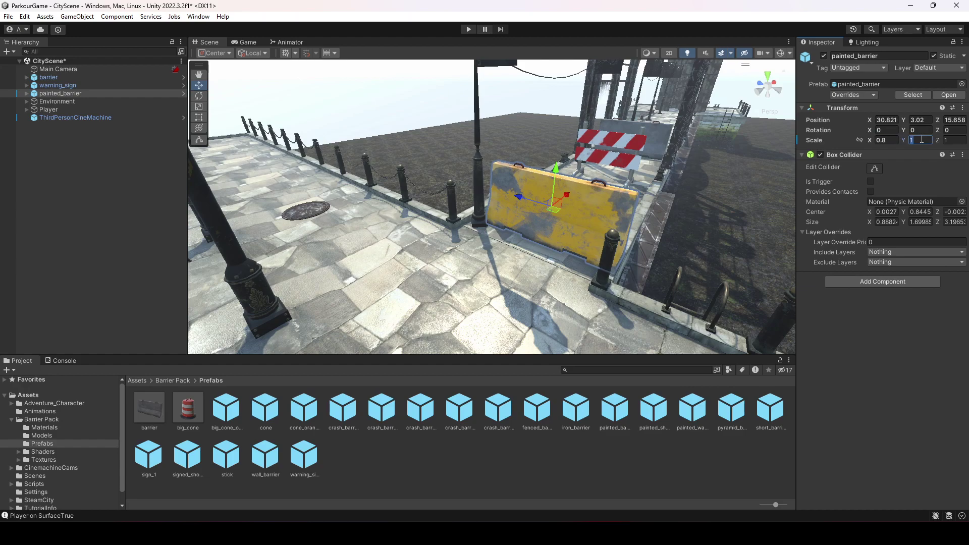
{"action": "type", "text": ".8"}
{"action": "left_click", "coordinate": [952, 140]}
{"action": "type", "text": ".8"}
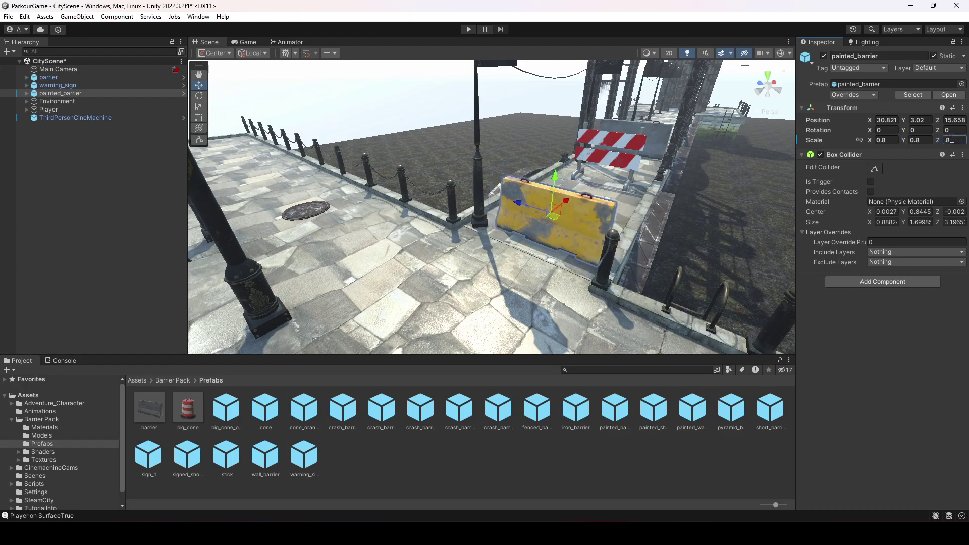
Scale warning_sign down to 0.8 on the X, Y and Z axes.
{"action": "mouse_move", "coordinate": [668, 210]}
{"action": "right_mouse_down"}
{"action": "mouse_move", "coordinate": [574, 226]}
{"action": "mouse_move", "coordinate": [645, 204]}
{"action": "mouse_move", "coordinate": [431, 165]}
{"action": "right_mouse_up"}
{"action": "left_click", "coordinate": [58, 85]}
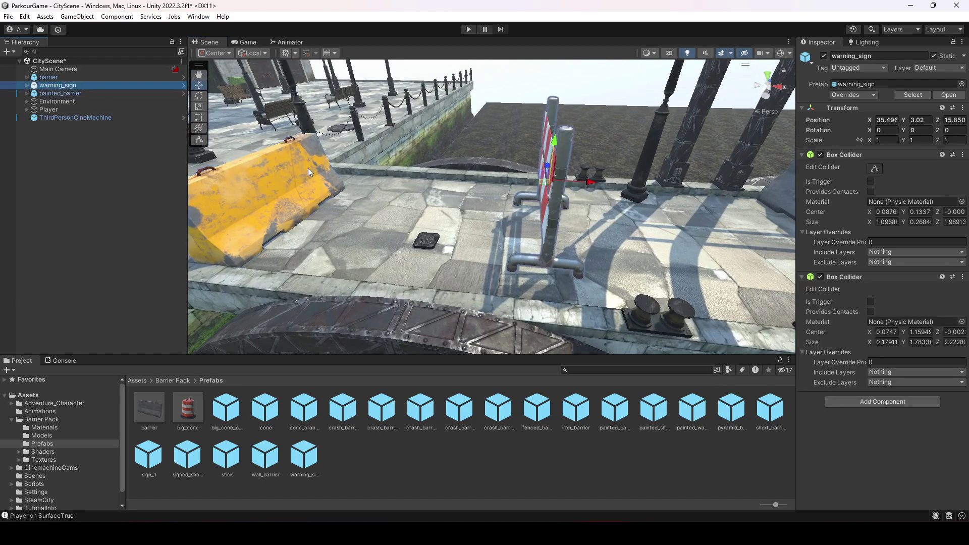
{"action": "right_click_drag", "start_coordinate": [308, 167], "coordinate": [559, 202]}
{"action": "key", "text": "f"}
{"action": "left_click", "coordinate": [896, 141]}
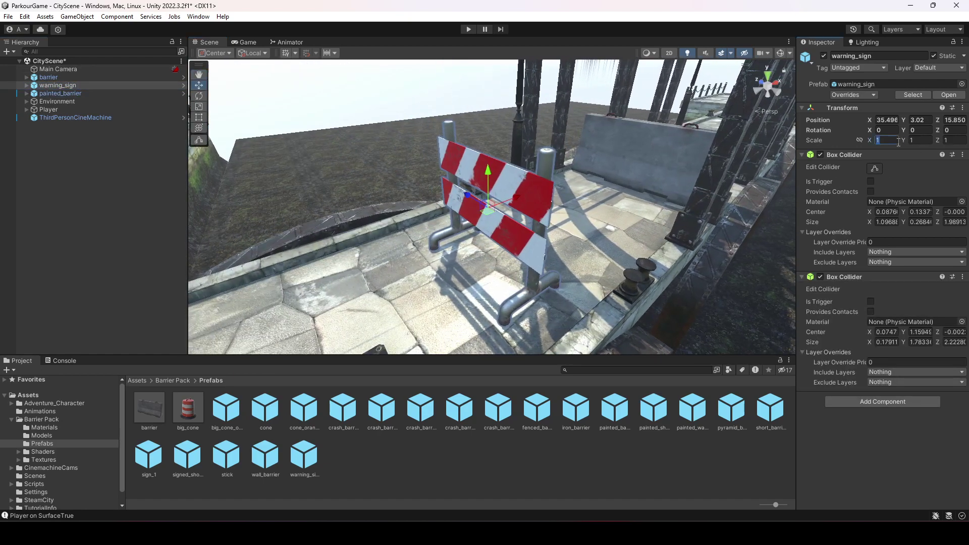
{"action": "type", "text": ".8"}
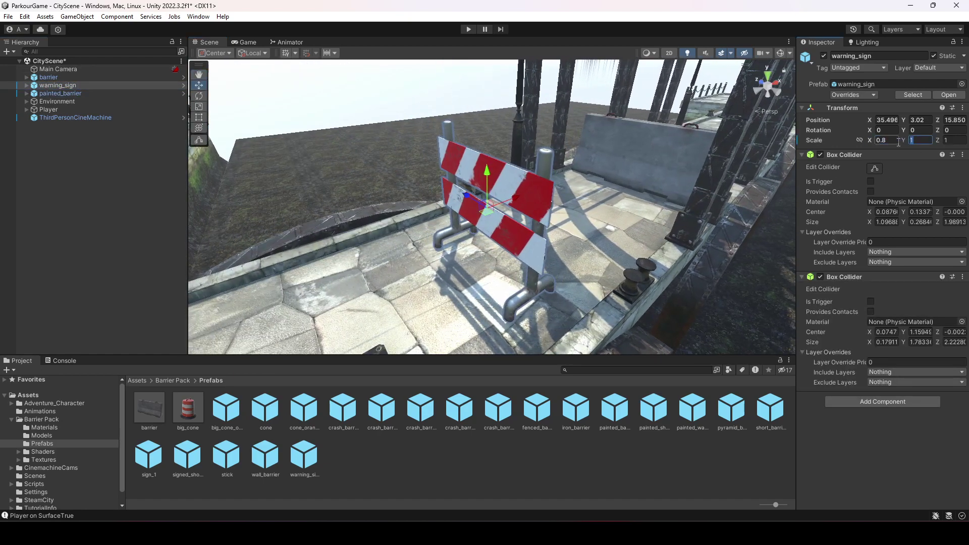
{"action": "type", "text": ".8"}
{"action": "key", "text": "Tab"}
{"action": "type", "text": ".8"}
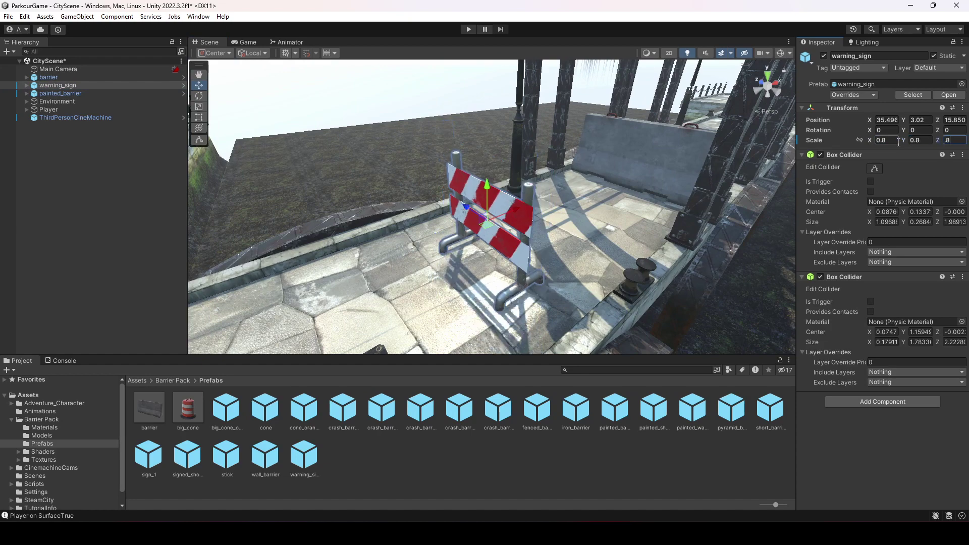
Set the Z scale of warning_sign to 1 so it spans more of the bridge's width.
{"action": "key", "text": "a"}
{"action": "right_click_drag", "start_coordinate": [449, 237], "coordinate": [590, 270]}
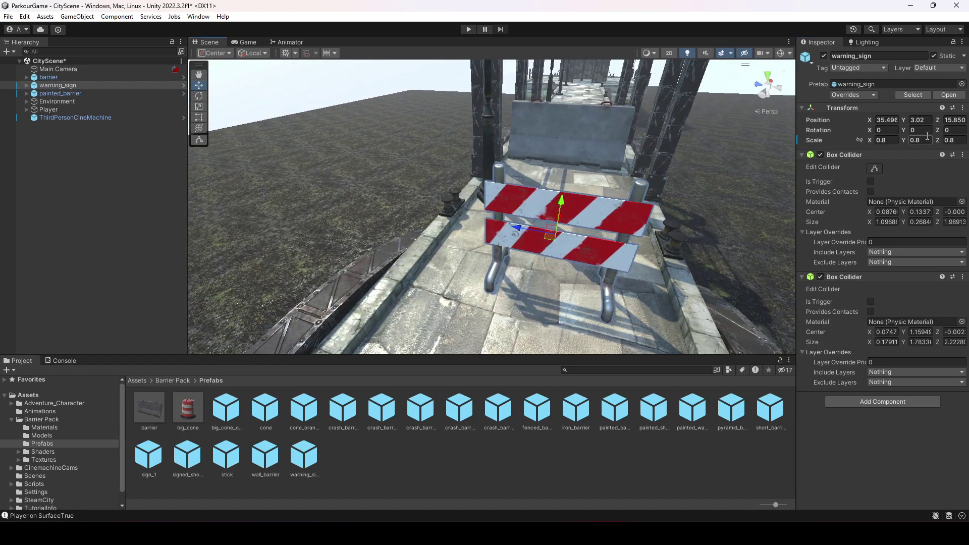
{"action": "left_click", "coordinate": [959, 139]}
{"action": "type", "text": "1"}
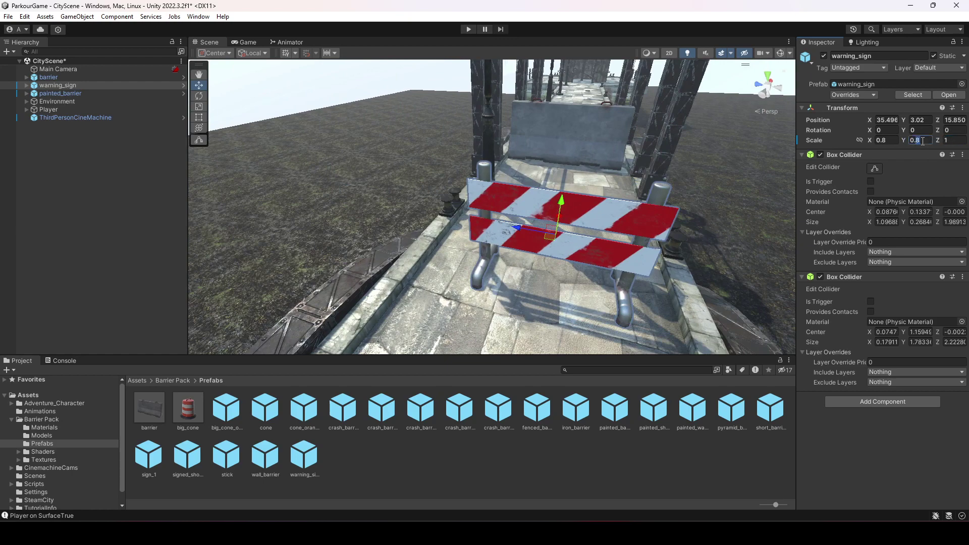
{"action": "right_click_drag", "start_coordinate": [691, 212], "coordinate": [613, 227]}
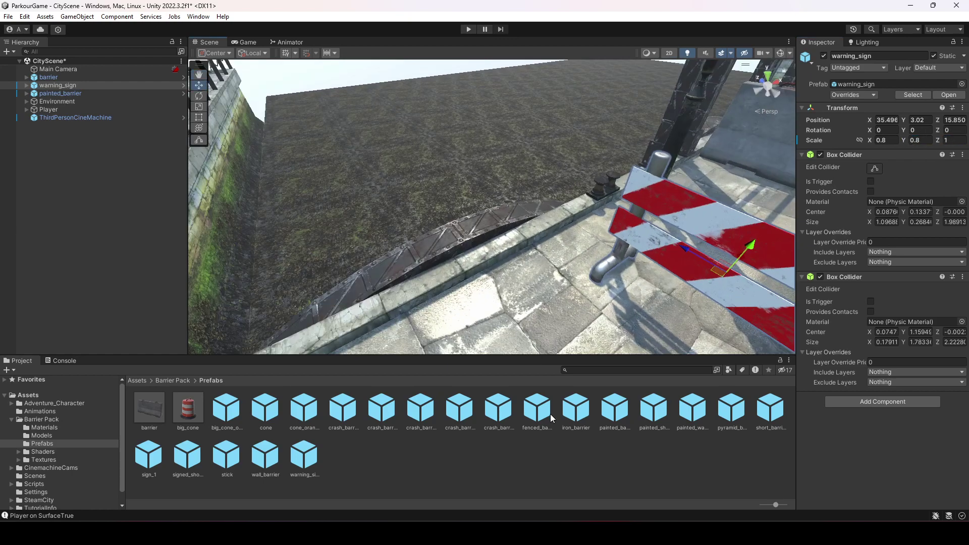
{"action": "left_click", "coordinate": [568, 468]}
Scale the plain barrier farther along the bridge to 0.8 on the X, Y and Z axes.
{"action": "right_click_drag", "start_coordinate": [706, 231], "coordinate": [406, 181]}
{"action": "key", "text": "s"}
{"action": "key", "text": "d"}
{"action": "scroll", "coordinate": [406, 180], "scroll_direction": "down", "scroll_amount": 3}
{"action": "left_click", "coordinate": [116, 75]}
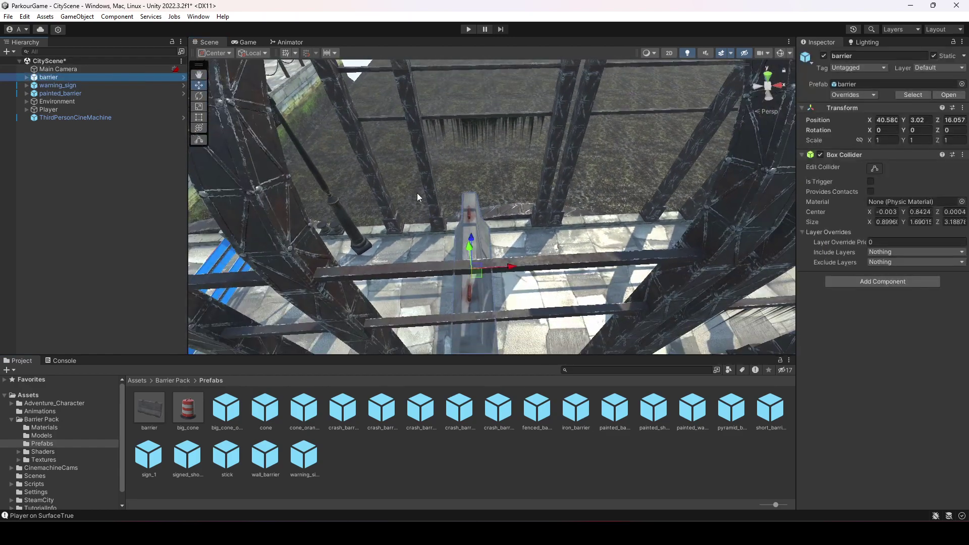
{"action": "key", "text": "f"}
{"action": "left_click_drag", "start_coordinate": [419, 214], "coordinate": [606, 227], "text": "alt"}
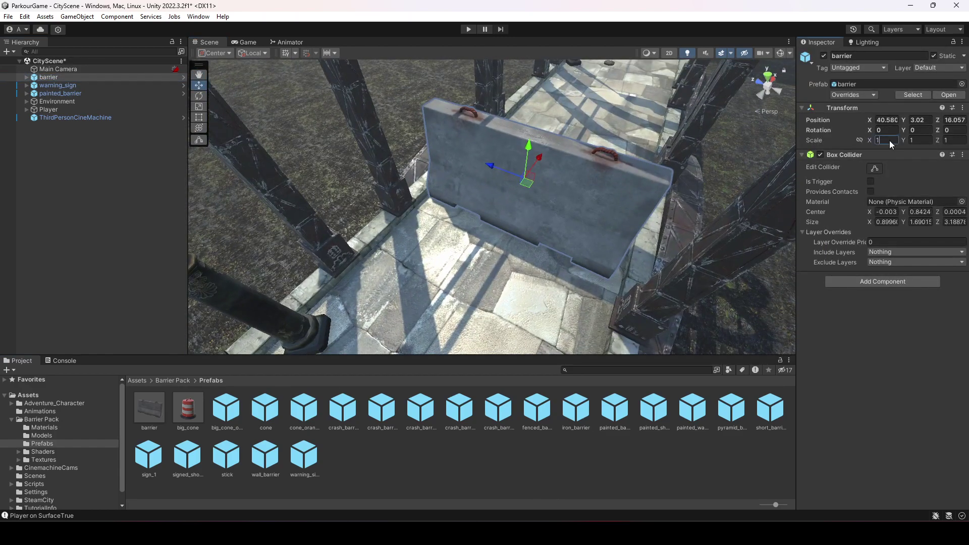
{"action": "type", "text": ".8"}
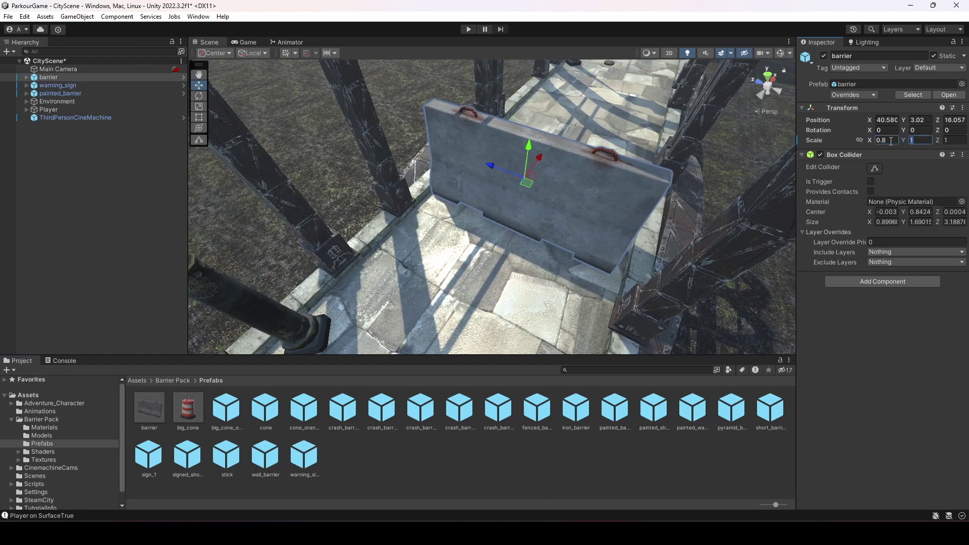
{"action": "type", "text": ".8"}
{"action": "key", "text": "Tab"}
{"action": "type", "text": ".8"}
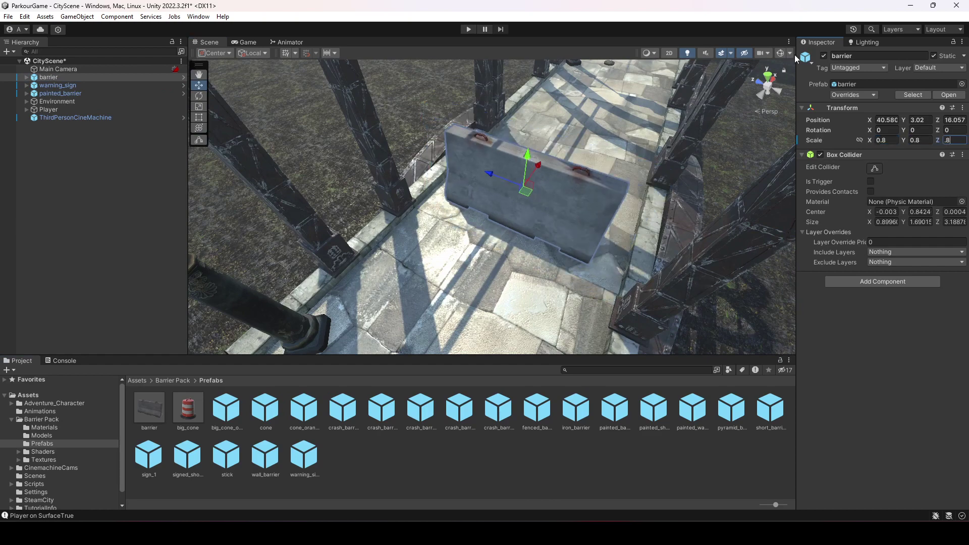
Assign barrier, warning_sign and painted_barrier together to the Obstacle layer, including all their child objects.
{"action": "right_click_drag", "start_coordinate": [613, 195], "coordinate": [335, 183]}
{"action": "scroll", "coordinate": [459, 208], "scroll_direction": "up", "scroll_amount": 4}
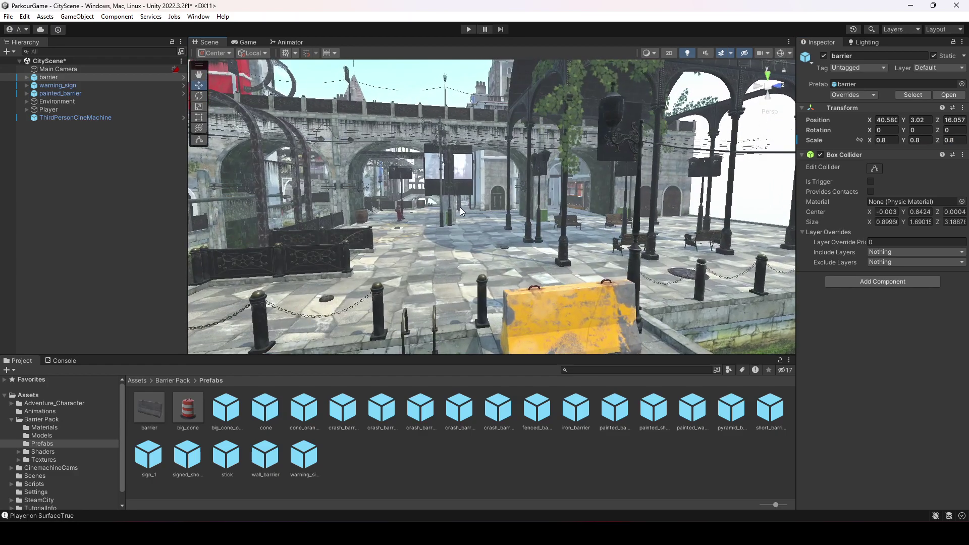
{"action": "scroll", "coordinate": [459, 209], "scroll_direction": "up", "scroll_amount": 3}
{"action": "mouse_move", "coordinate": [459, 209]}
{"action": "right_mouse_down"}
{"action": "mouse_move", "coordinate": [634, 281]}
{"action": "mouse_move", "coordinate": [354, 242]}
{"action": "mouse_move", "coordinate": [70, 165]}
{"action": "mouse_move", "coordinate": [86, 152]}
{"action": "right_mouse_up"}
{"action": "key", "text": "d"}
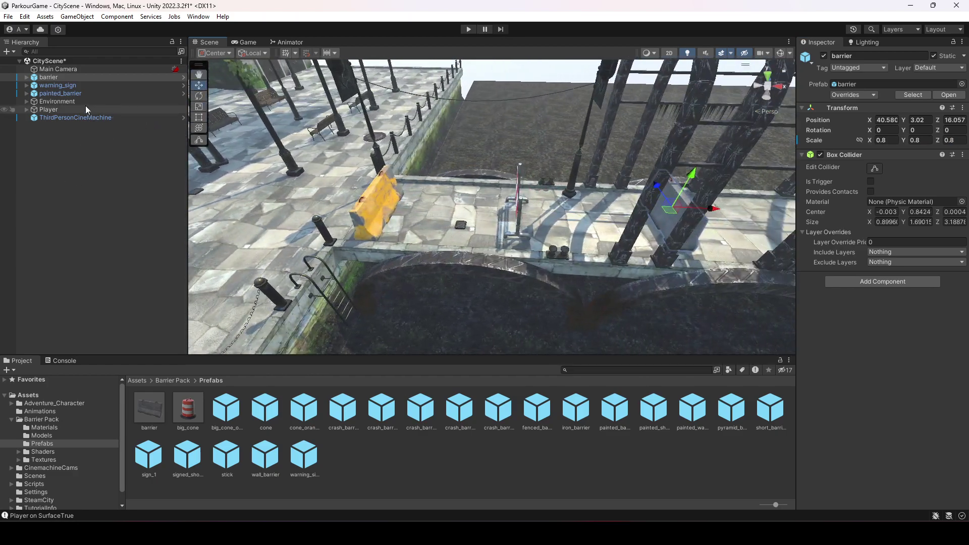
{"action": "left_click", "coordinate": [76, 95], "text": "shift"}
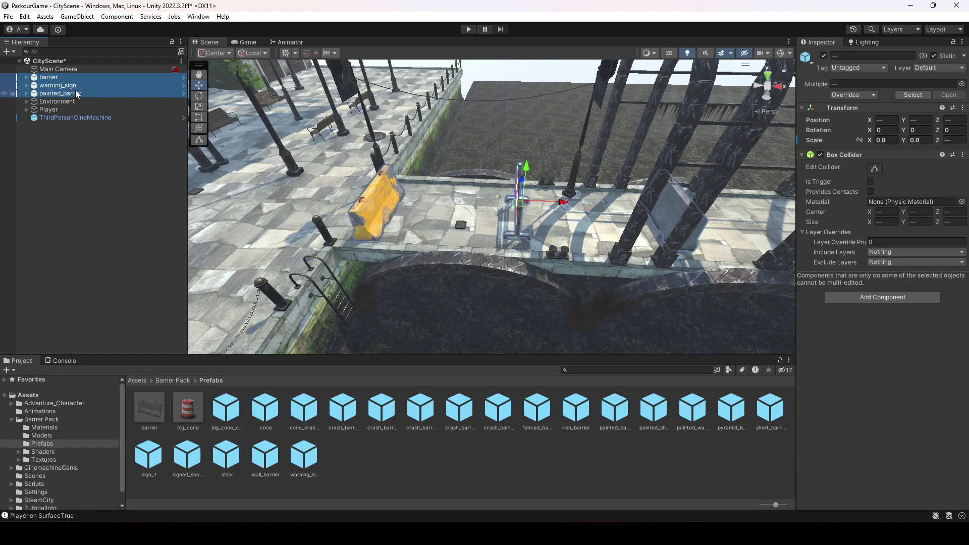
{"action": "left_click", "coordinate": [939, 68]}
{"action": "left_click", "coordinate": [914, 157]}
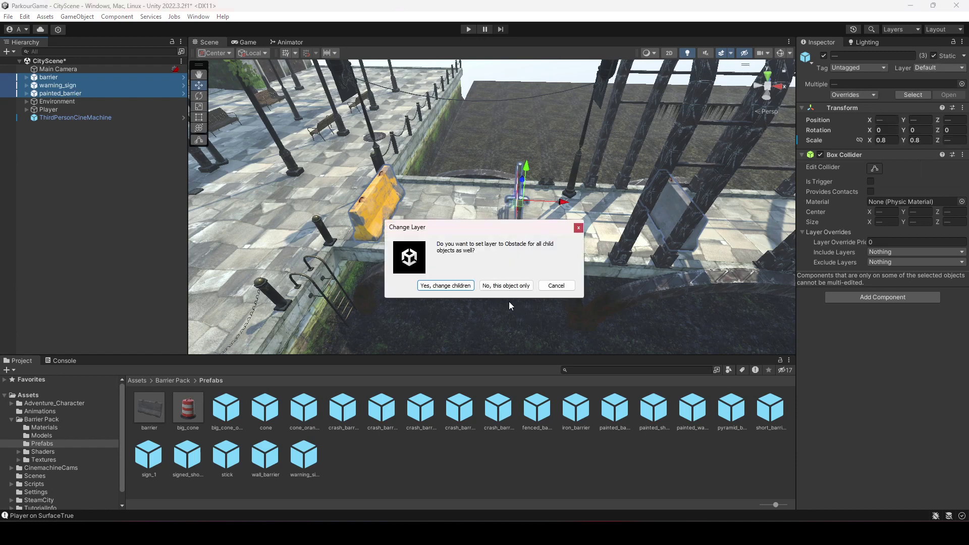
{"action": "left_click", "coordinate": [446, 285]}
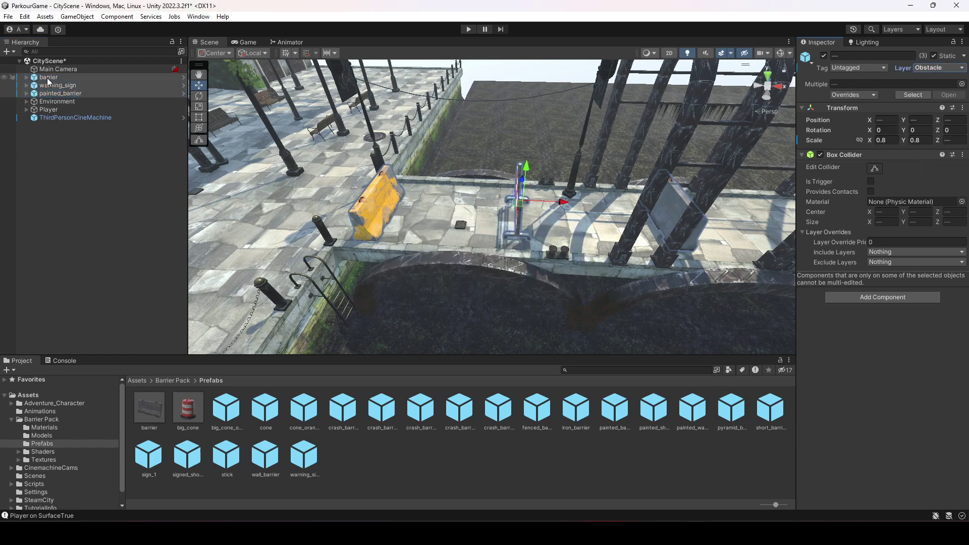
Move the three selected barrier objects into the Environment group and collapse the group.
{"action": "left_click_drag", "start_coordinate": [47, 78], "coordinate": [75, 102]}
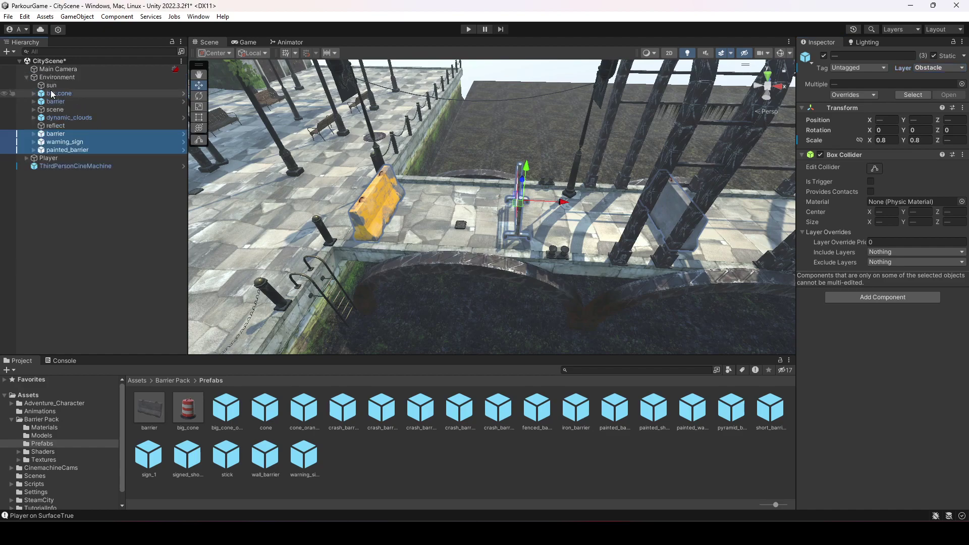
{"action": "left_click", "coordinate": [27, 77]}
{"action": "left_click", "coordinate": [59, 164]}
Select the crate beside the wooden barrel and move it onto the leaf-strewn paving, at about X 18.34, Y 3.02, Z 10.87.
{"action": "mouse_move", "coordinate": [504, 273]}
{"action": "right_mouse_down"}
{"action": "mouse_move", "coordinate": [285, 163]}
{"action": "mouse_move", "coordinate": [495, 289]}
{"action": "right_mouse_up"}
{"action": "scroll", "coordinate": [496, 289], "scroll_direction": "up", "scroll_amount": 10}
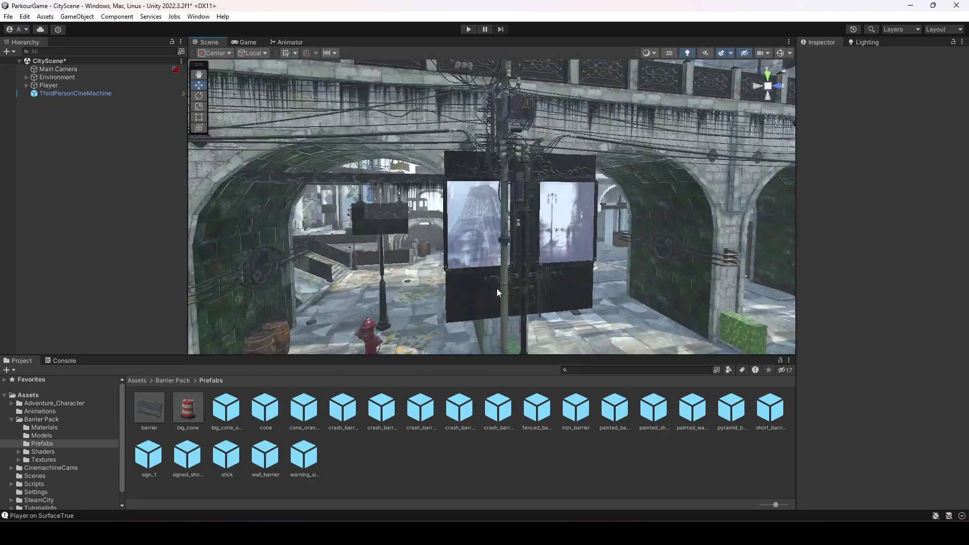
{"action": "middle_click_drag", "start_coordinate": [497, 289], "coordinate": [555, 242]}
{"action": "right_click_drag", "start_coordinate": [558, 246], "coordinate": [464, 215]}
{"action": "left_click", "coordinate": [500, 225]}
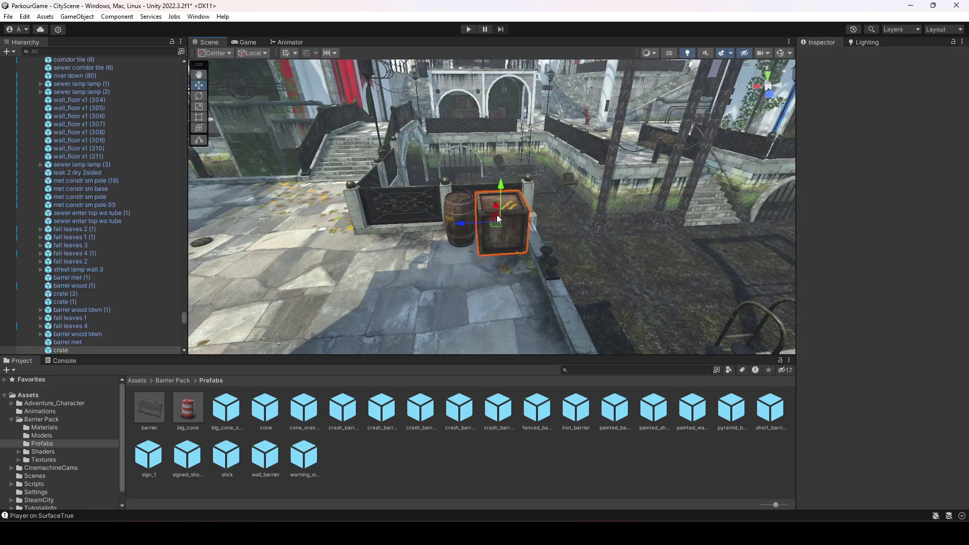
{"action": "left_click", "coordinate": [71, 289]}
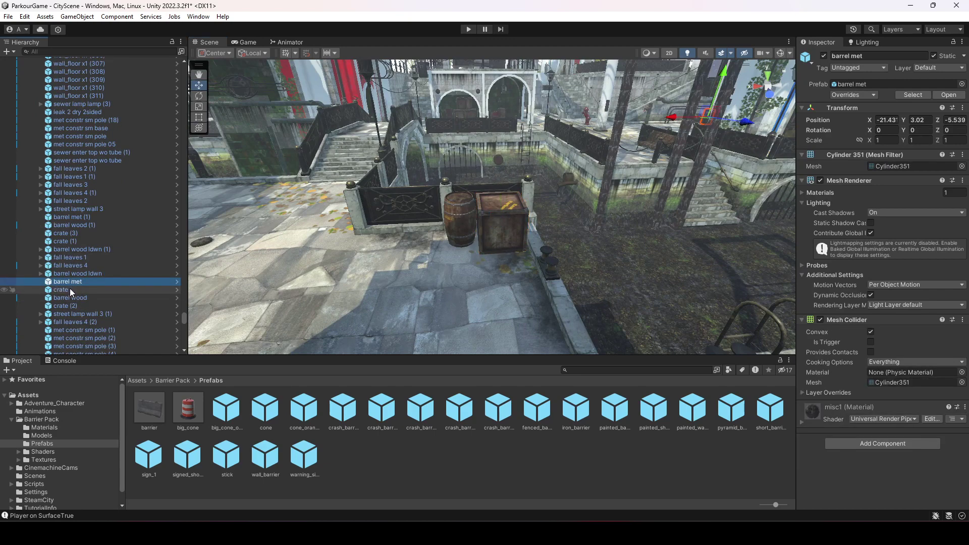
{"action": "left_click_drag", "start_coordinate": [462, 224], "coordinate": [172, 237]}
{"action": "right_click_drag", "start_coordinate": [651, 217], "coordinate": [506, 209]}
{"action": "left_click_drag", "start_coordinate": [497, 198], "coordinate": [360, 157]}
{"action": "key", "text": "f"}
Move the crate farther into the open plaza, at about X 21.75, Y 3.02, Z 14.42.
{"action": "scroll", "coordinate": [424, 183], "scroll_direction": "up", "scroll_amount": 5}
{"action": "right_click_drag", "start_coordinate": [424, 183], "coordinate": [565, 176]}
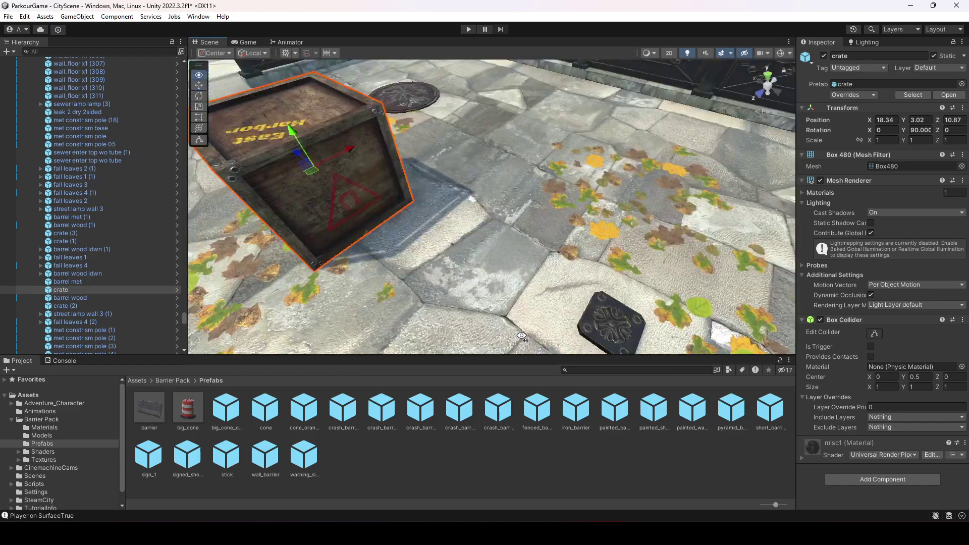
{"action": "key", "text": "s"}
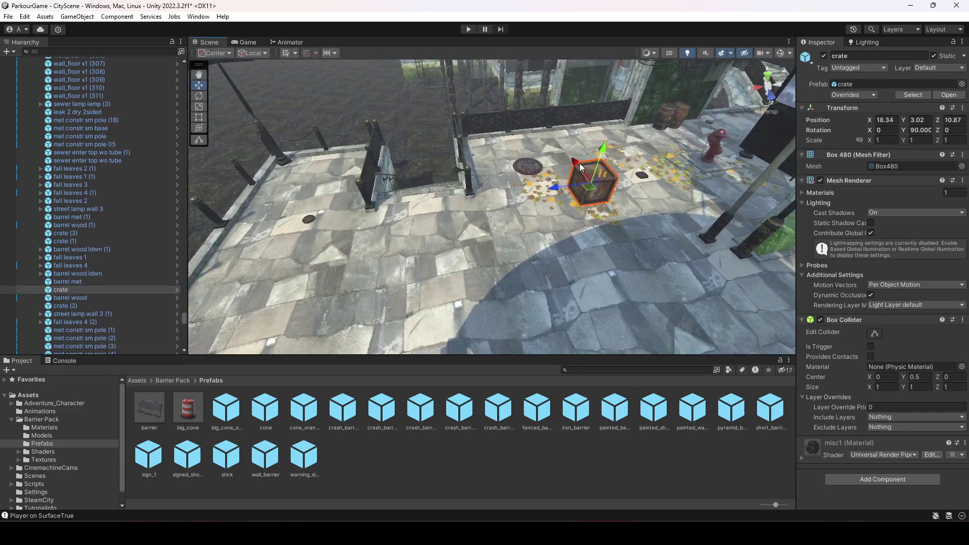
{"action": "left_click_drag", "start_coordinate": [579, 162], "coordinate": [479, 321]}
{"action": "key", "text": "f"}
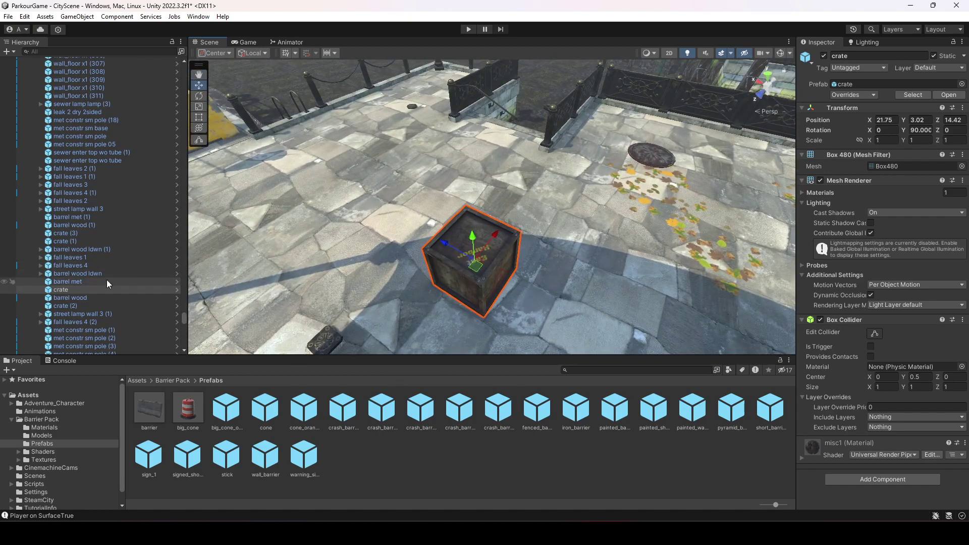
Assign the crate to the Obstacle layer and check the bounds of its box collider.
{"action": "left_click", "coordinate": [938, 67]}
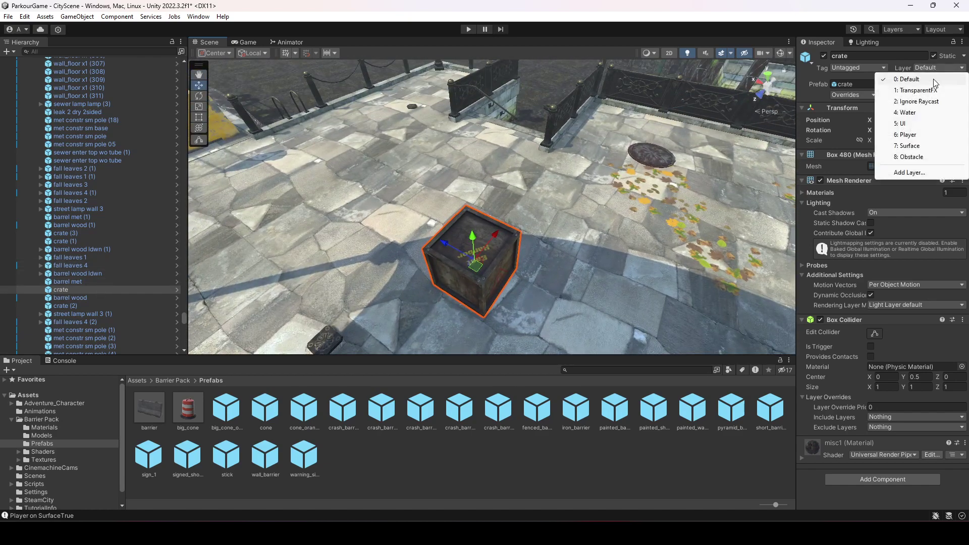
{"action": "left_click", "coordinate": [920, 158]}
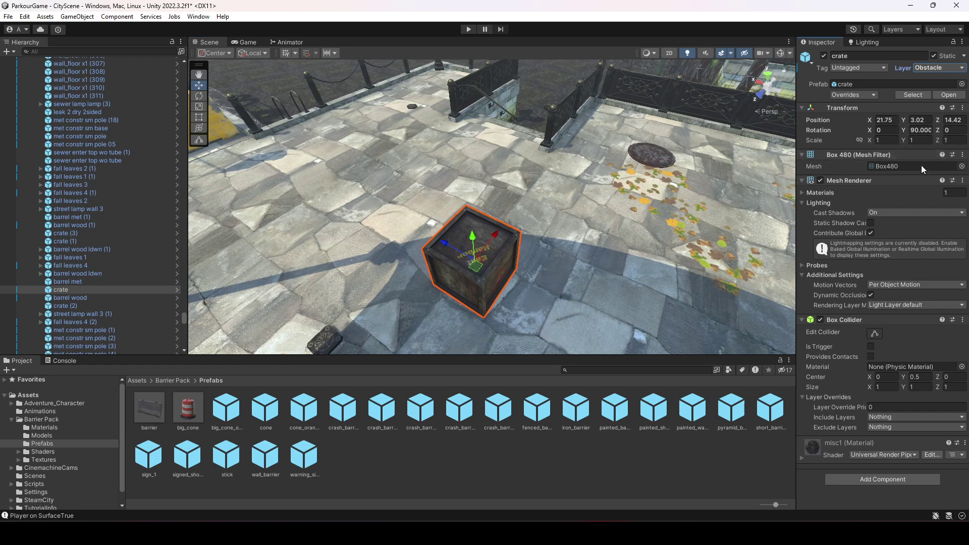
{"action": "left_click", "coordinate": [875, 333]}
{"action": "left_click", "coordinate": [874, 334]}
Duplicate the crate and move the copy near the fallen leaves, at about X 18.33, Y 3.02, Z 11.88.
{"action": "left_click", "coordinate": [82, 284]}
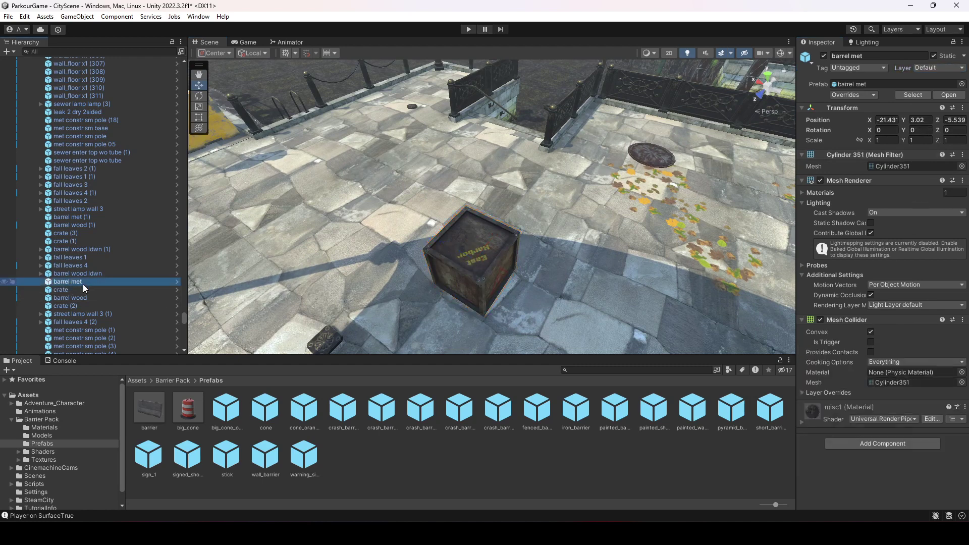
{"action": "left_click", "coordinate": [86, 289]}
{"action": "key", "text": "ctrl+d"}
{"action": "scroll", "coordinate": [86, 289], "scroll_direction": "down", "scroll_amount": 10}
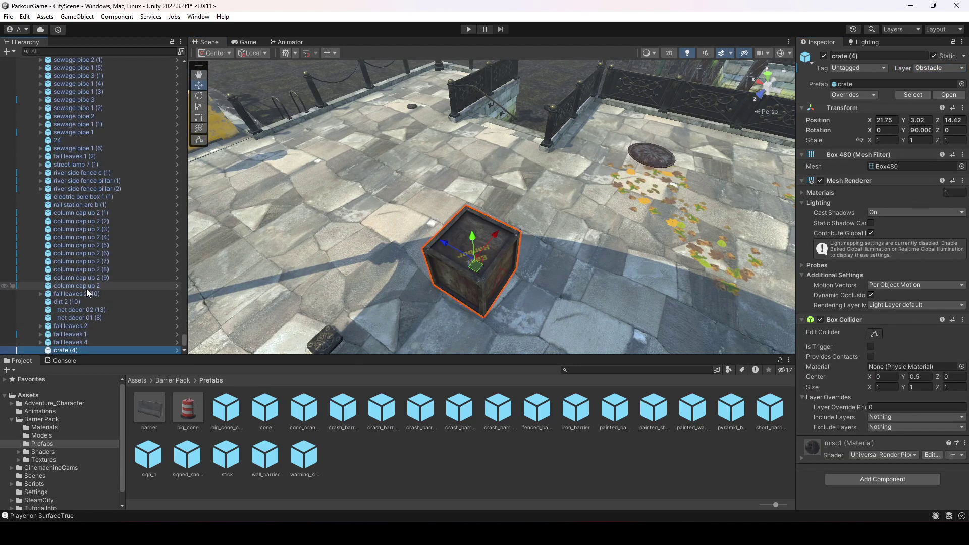
{"action": "right_click_drag", "start_coordinate": [641, 183], "coordinate": [470, 236]}
{"action": "key", "text": "d"}
{"action": "key", "text": "s"}
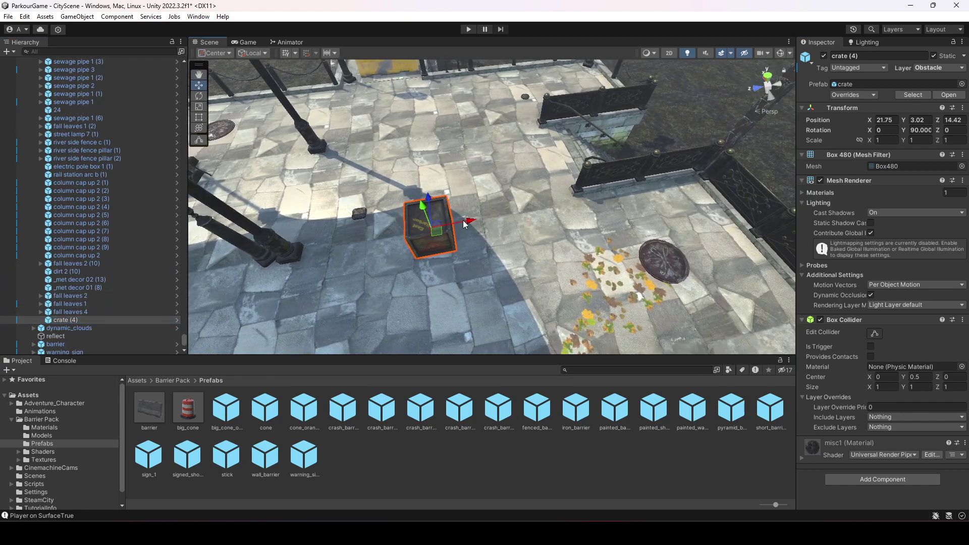
{"action": "left_click_drag", "start_coordinate": [472, 221], "coordinate": [565, 204]}
{"action": "left_click_drag", "start_coordinate": [518, 182], "coordinate": [565, 313]}
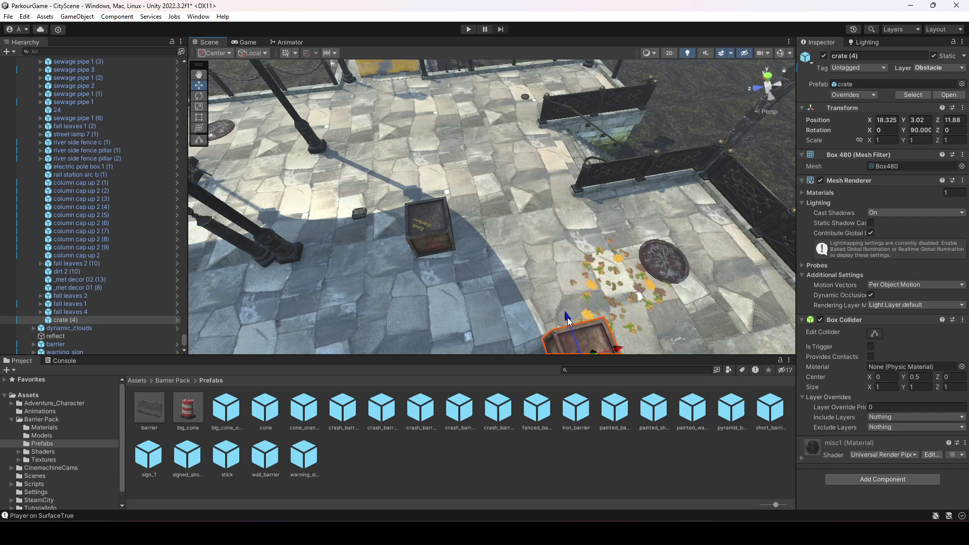
Scale the duplicated crate up to 2 on the X, Y and Z axes.
{"action": "right_click_drag", "start_coordinate": [498, 260], "coordinate": [646, 275]}
{"action": "left_click", "coordinate": [887, 138]}
{"action": "type", "text": "2"}
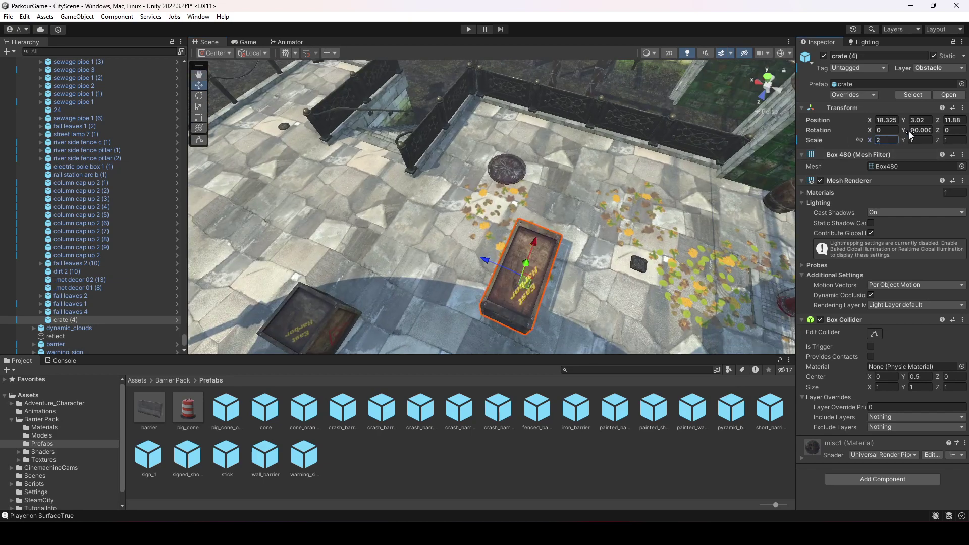
{"action": "left_click", "coordinate": [919, 140]}
{"action": "type", "text": "2"}
{"action": "left_click", "coordinate": [951, 140]}
{"action": "type", "text": "2"}
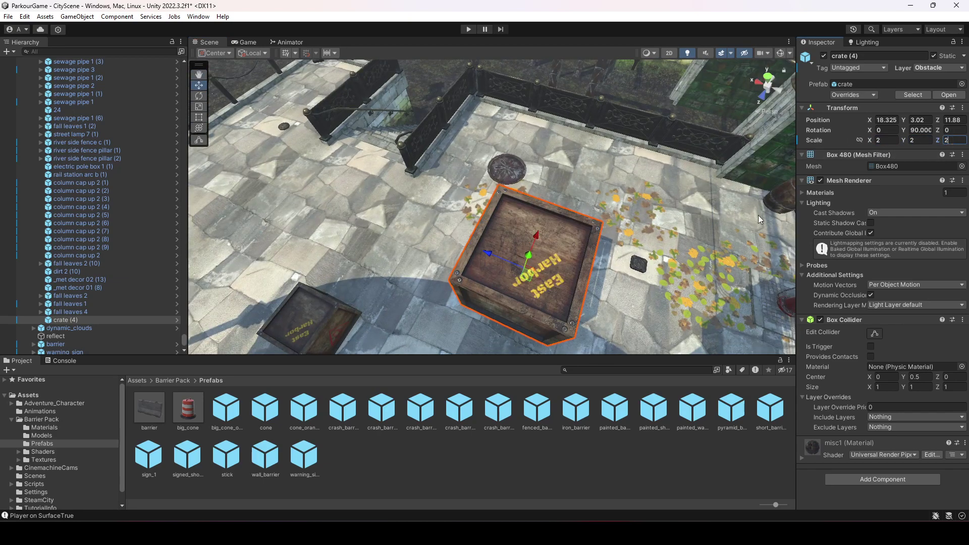
Deselect the enlarged crate and save the scene.
{"action": "right_click_drag", "start_coordinate": [758, 215], "coordinate": [710, 106]}
{"action": "key", "text": "w"}
{"action": "scroll", "coordinate": [710, 106], "scroll_direction": "down", "scroll_amount": 3}
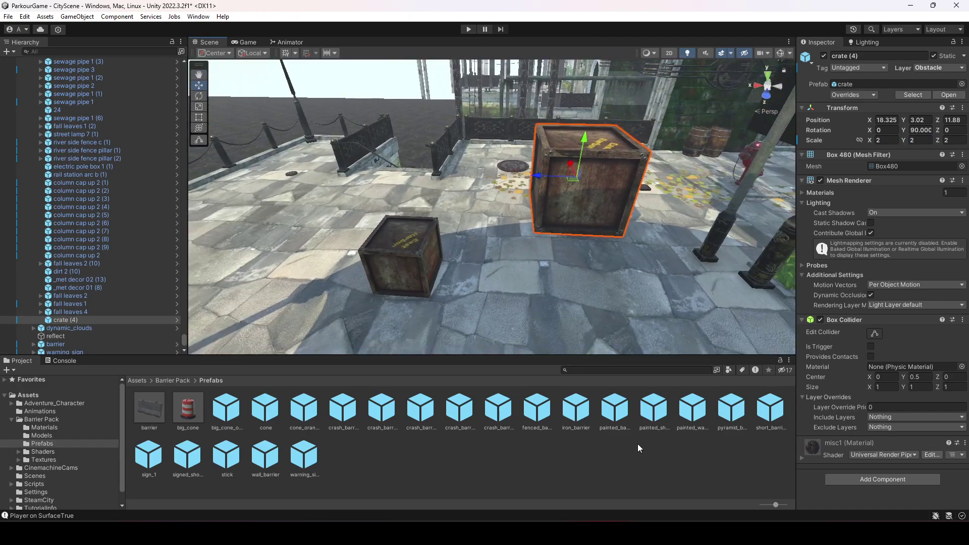
{"action": "left_click", "coordinate": [635, 453]}
{"action": "key", "text": "ctrl+s"}
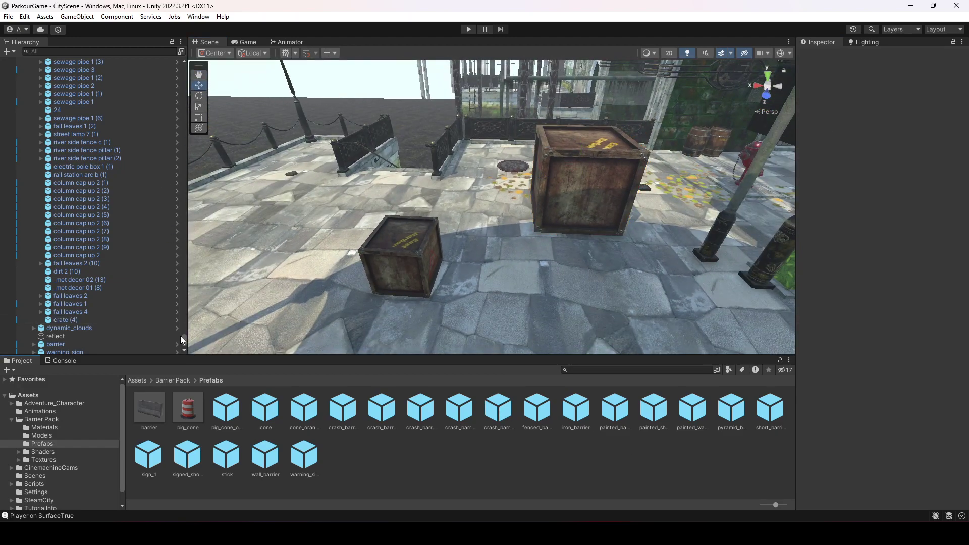
Collapse the scene group and its parent Environment group in the hierarchy.
{"action": "left_click_drag", "start_coordinate": [183, 340], "coordinate": [183, 68]}
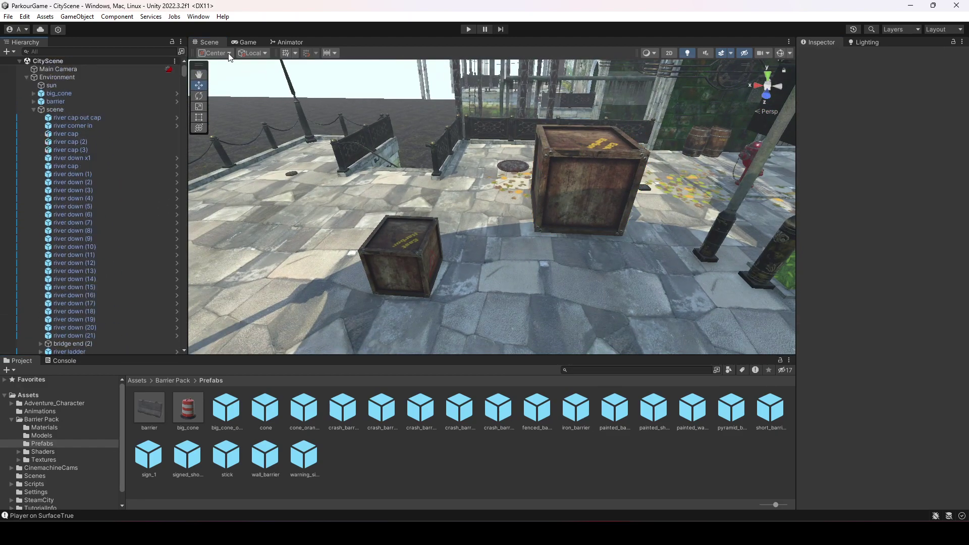
{"action": "left_click", "coordinate": [33, 109]}
{"action": "left_click", "coordinate": [27, 76]}
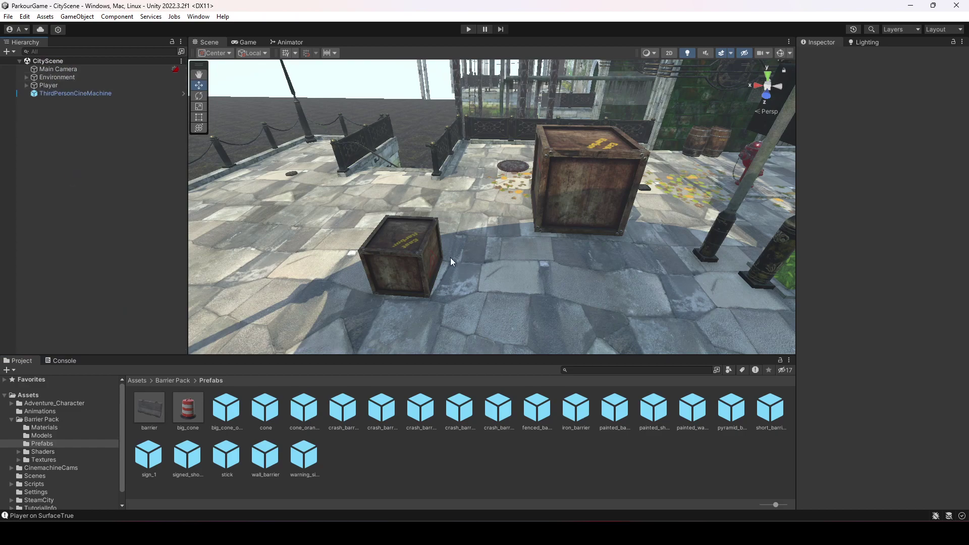
Delete the default-layer concrete barrier and the big_cone next to it near the stone stairs, and save the scene.
{"action": "right_click_drag", "start_coordinate": [450, 257], "coordinate": [627, 214]}
{"action": "right_click_drag", "start_coordinate": [352, 290], "coordinate": [455, 240]}
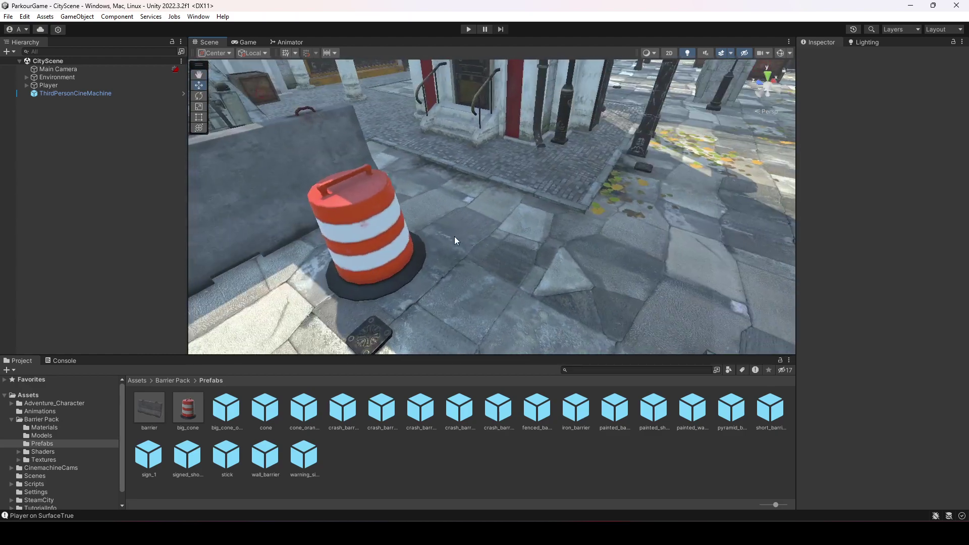
{"action": "scroll", "coordinate": [454, 241], "scroll_direction": "down", "scroll_amount": 5}
{"action": "left_click", "coordinate": [450, 174]}
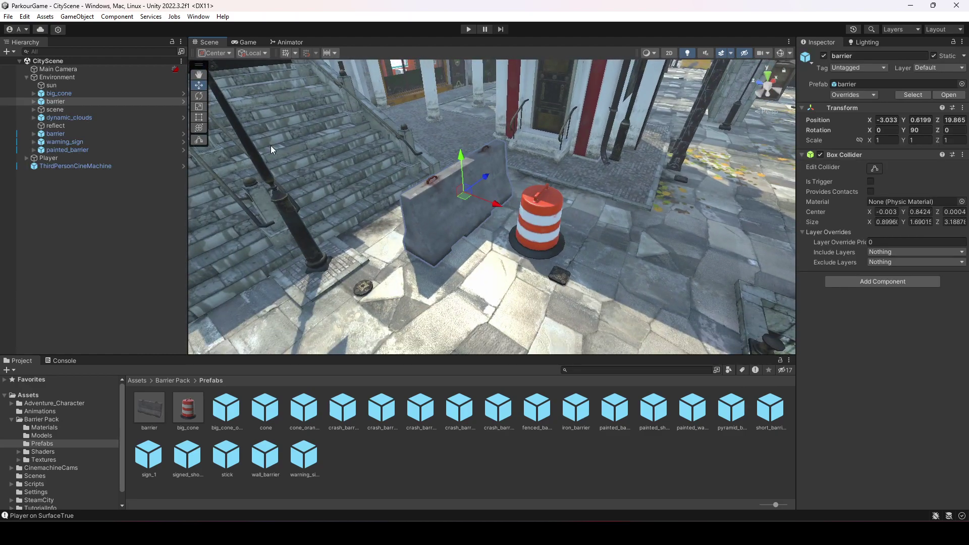
{"action": "left_click", "coordinate": [59, 94], "text": "ctrl"}
{"action": "key", "text": "Delete"}
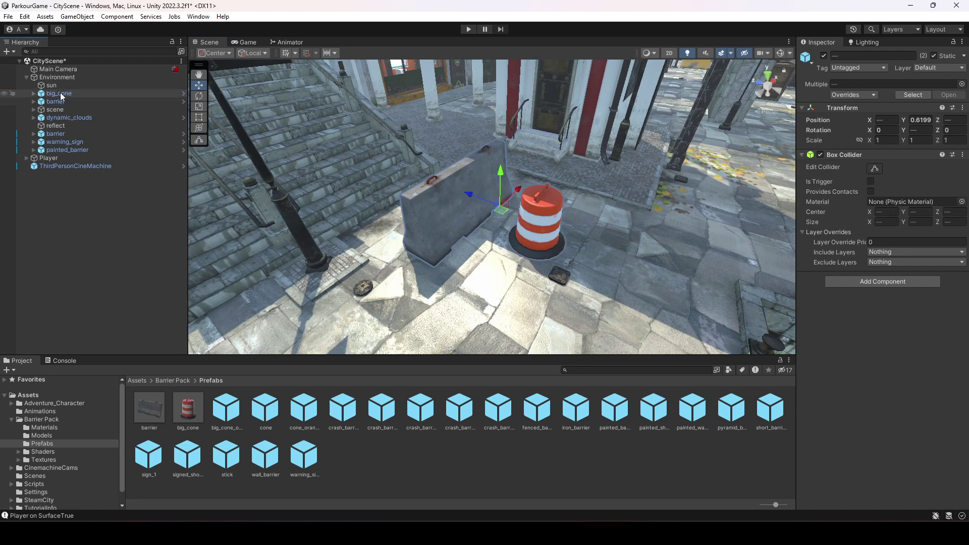
{"action": "left_click", "coordinate": [27, 77]}
{"action": "key", "text": "ctrl+s"}
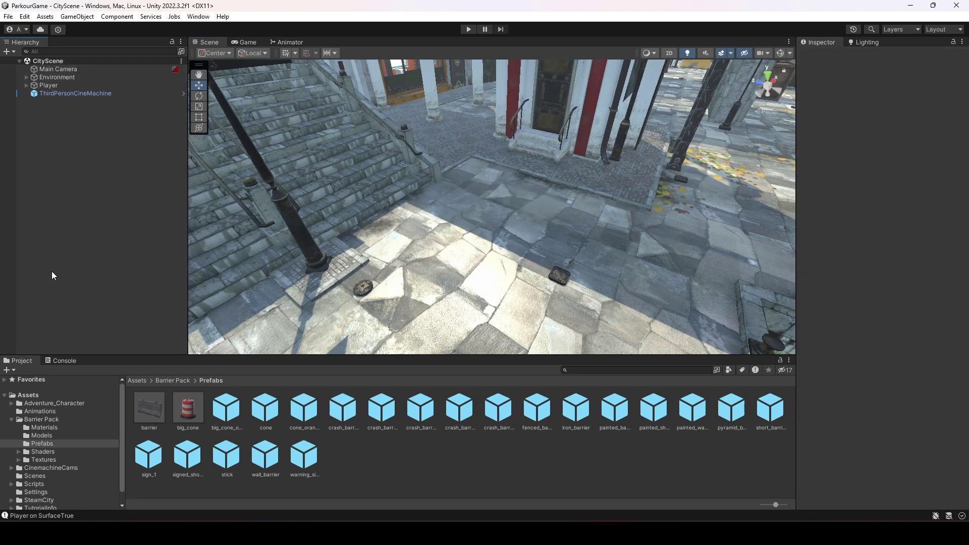